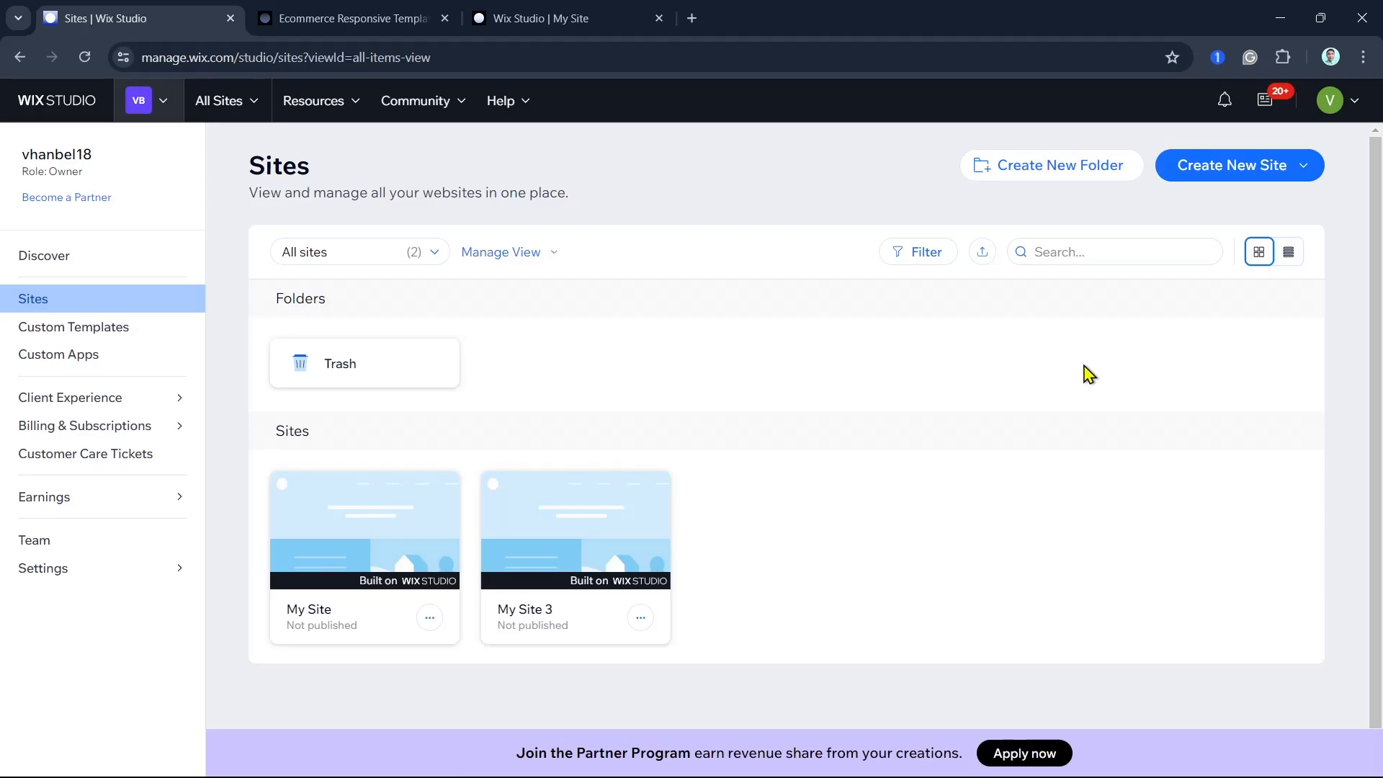
Switch to the My Site editor and look over the store elements that can be added to the page.
left_click(559, 20)
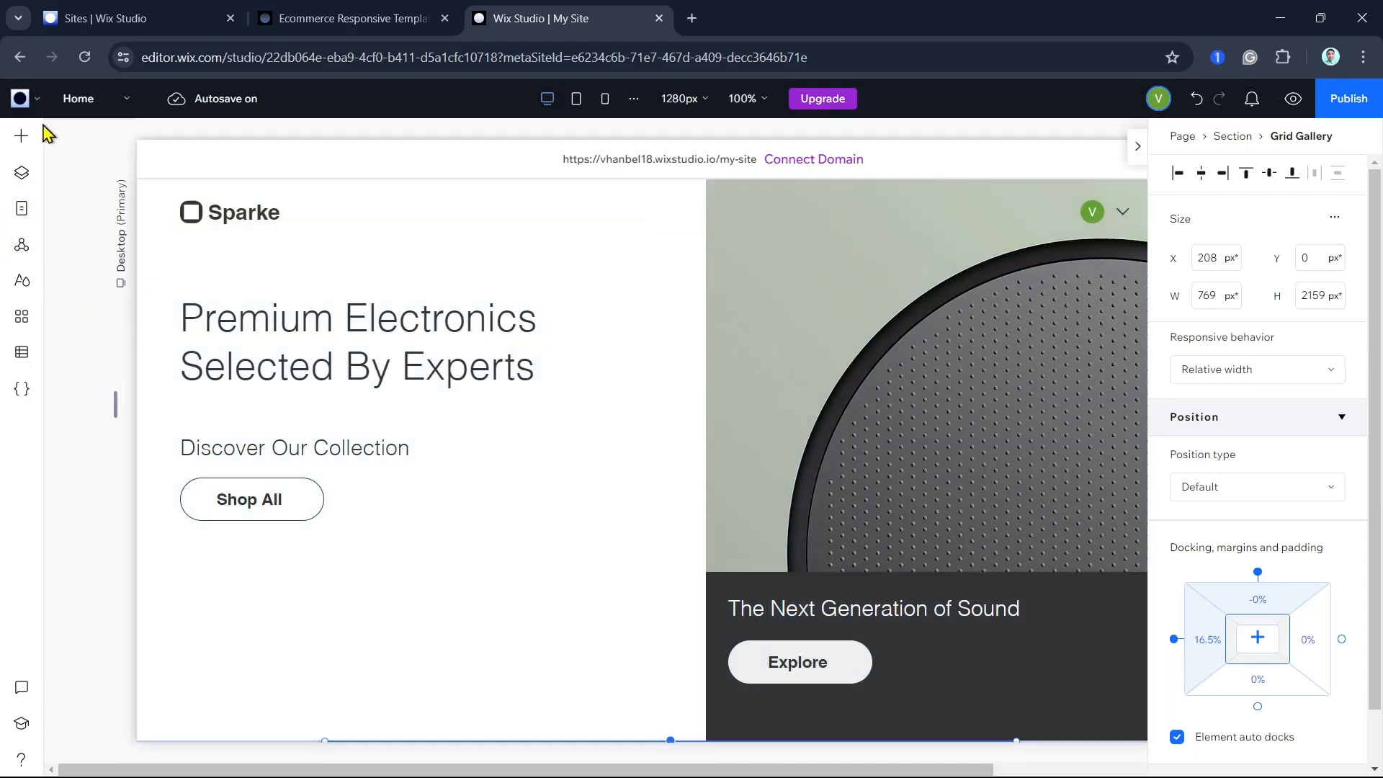
left_click(23, 138)
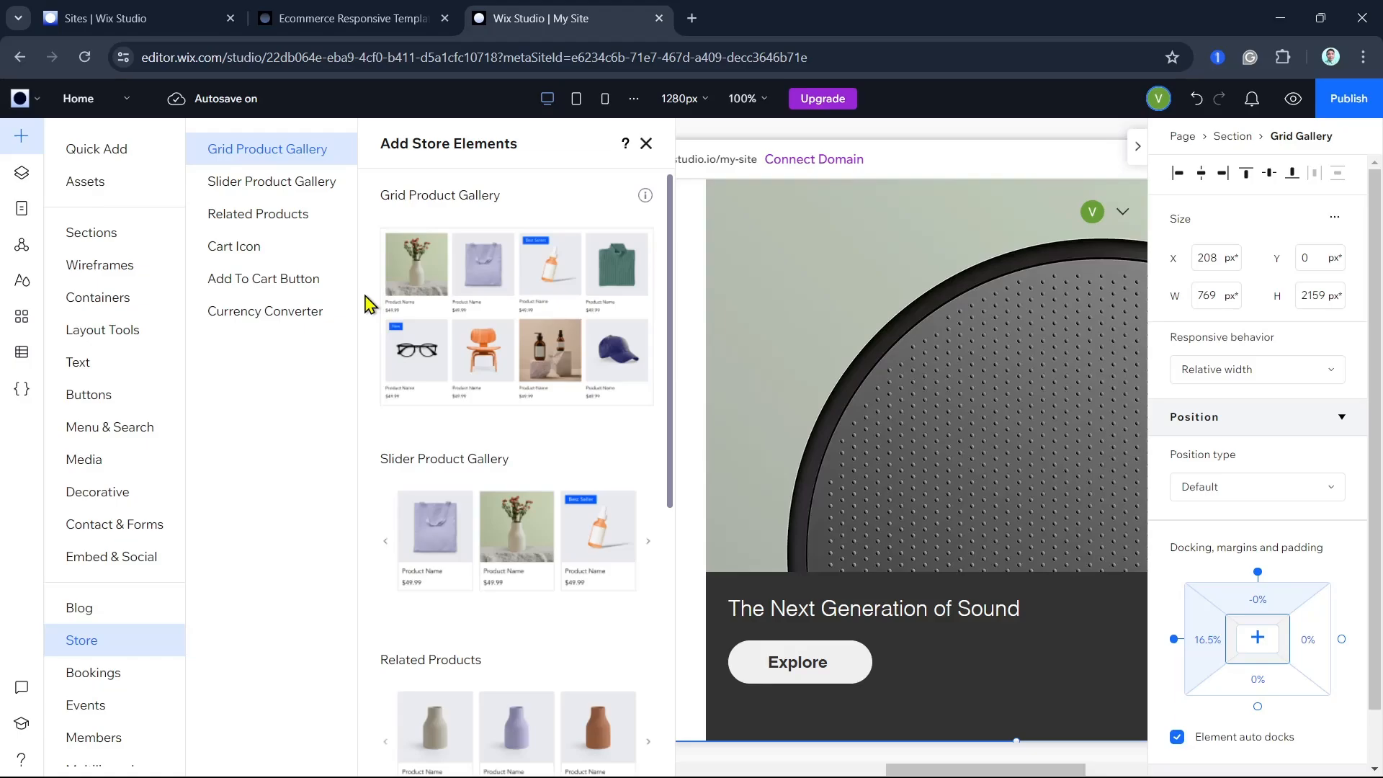
scroll(1192, 442, "down", 1)
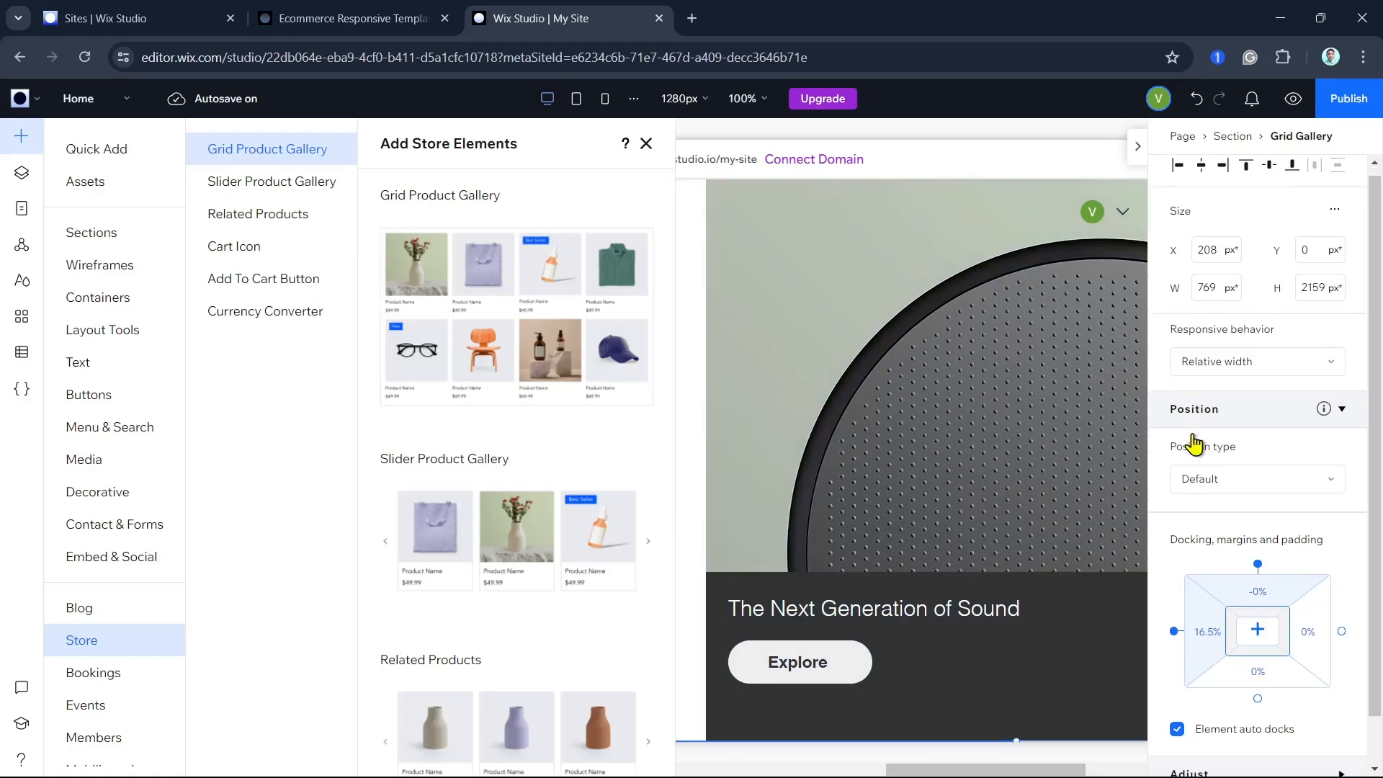
left_click(996, 431)
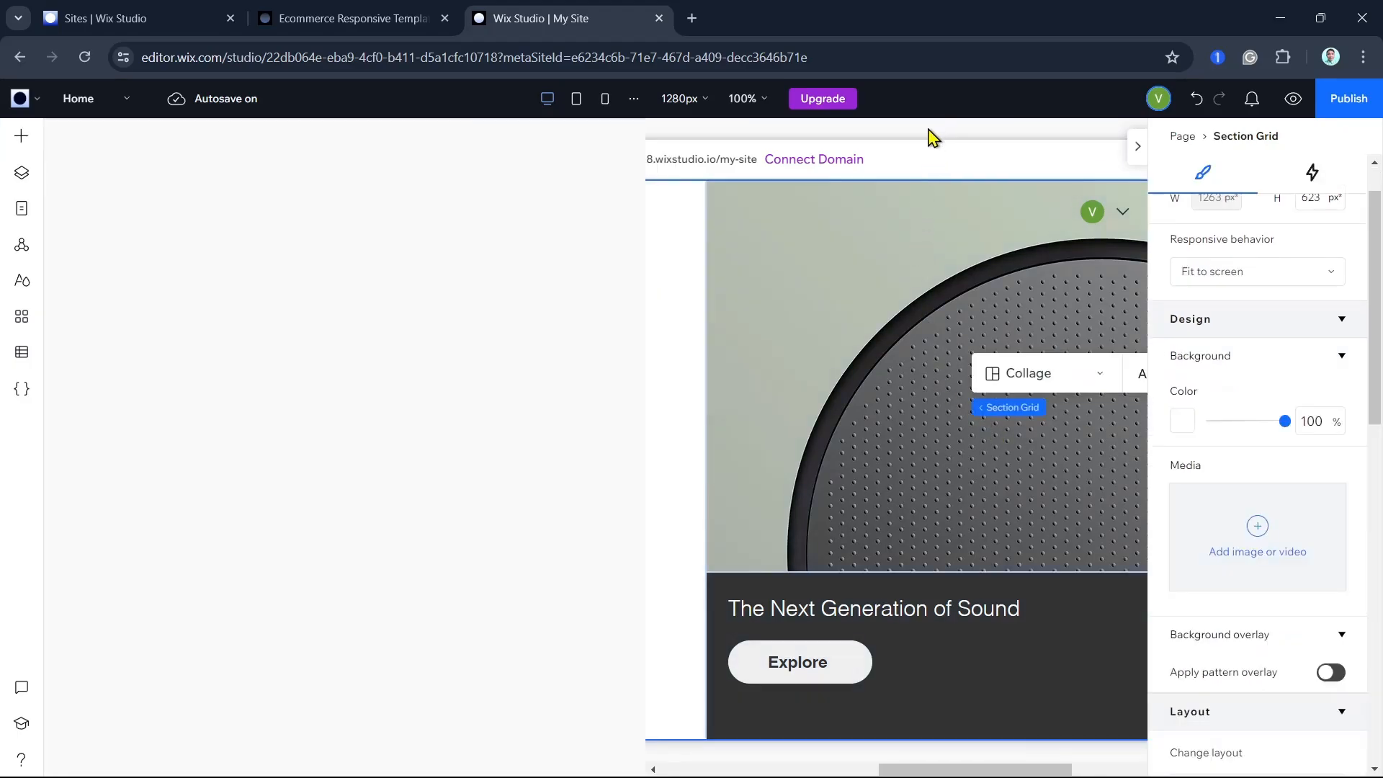
Select the product Grid Gallery on the home page and open its product management.
scroll(818, 632, "down", 12)
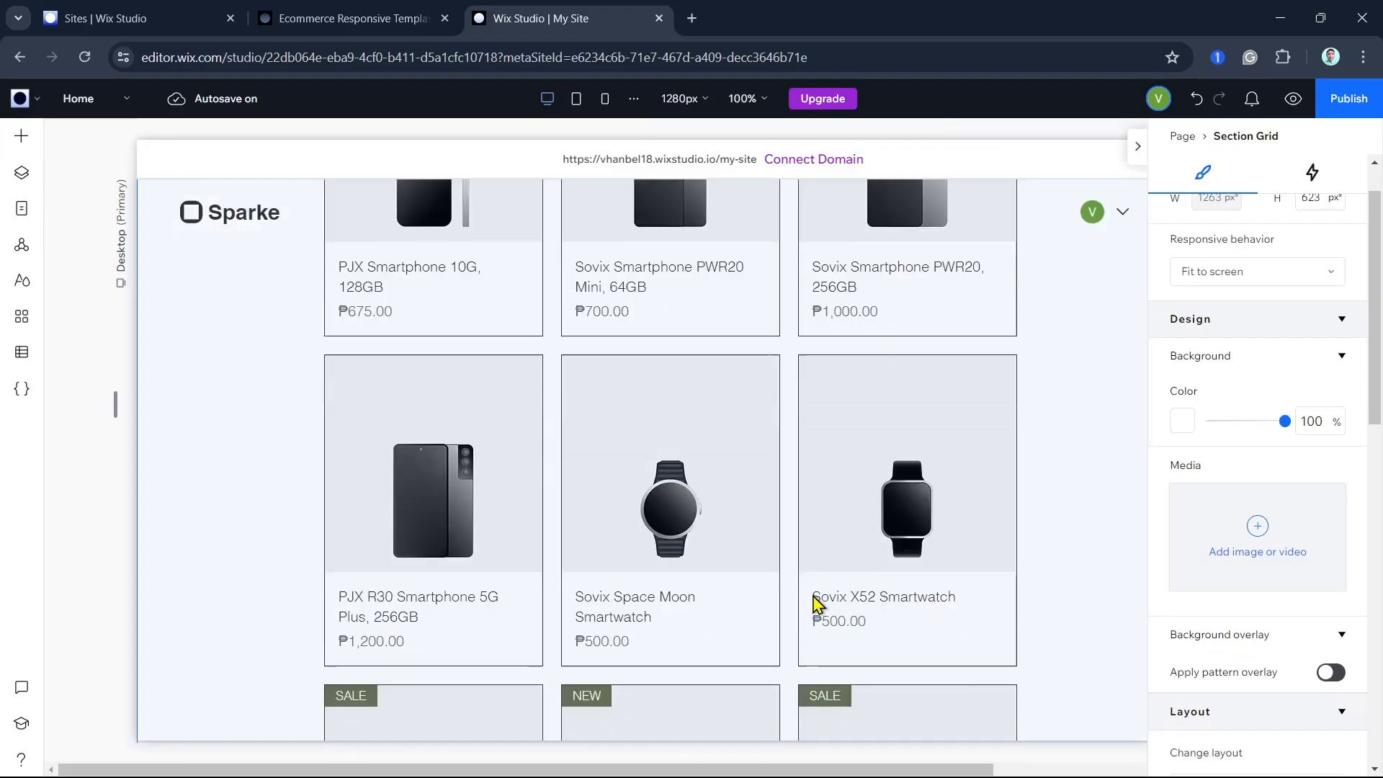
scroll(824, 562, "up", 4)
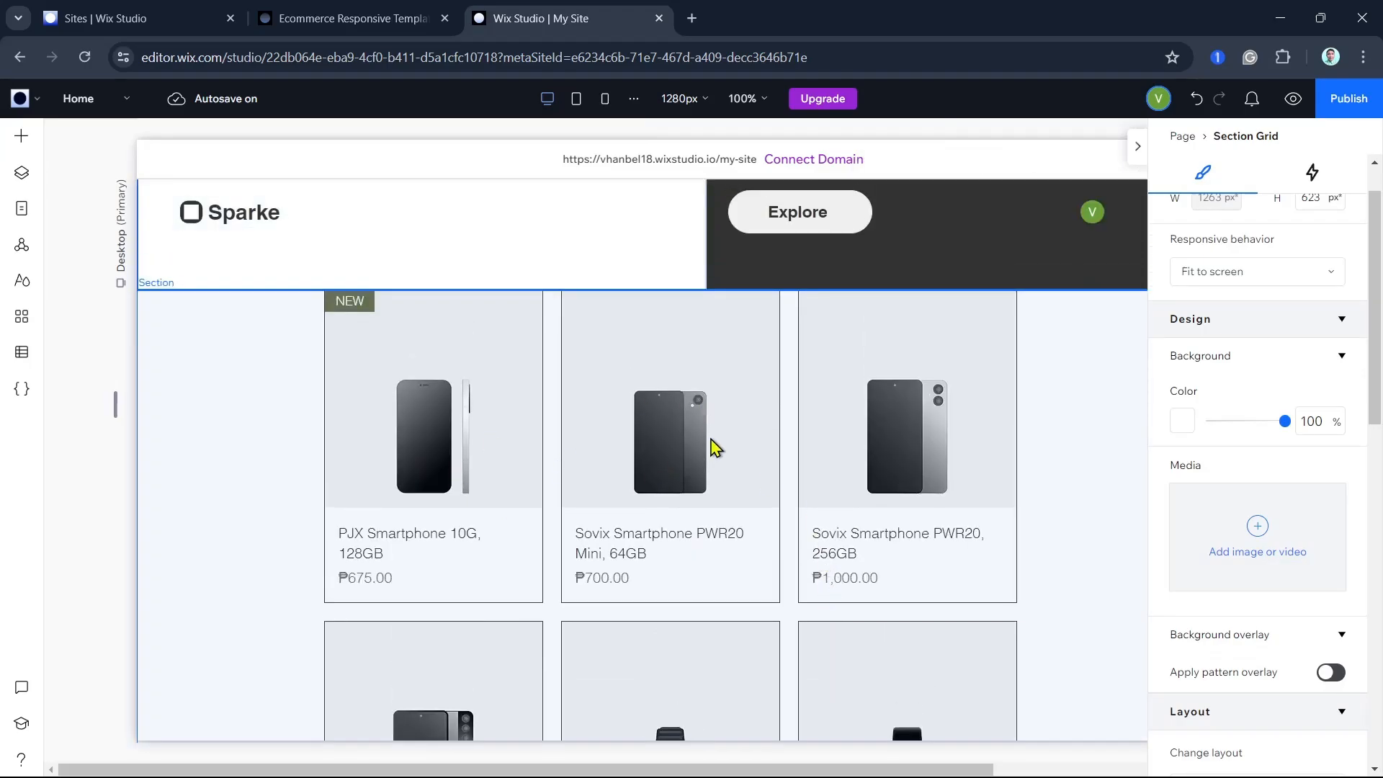
left_click(608, 426)
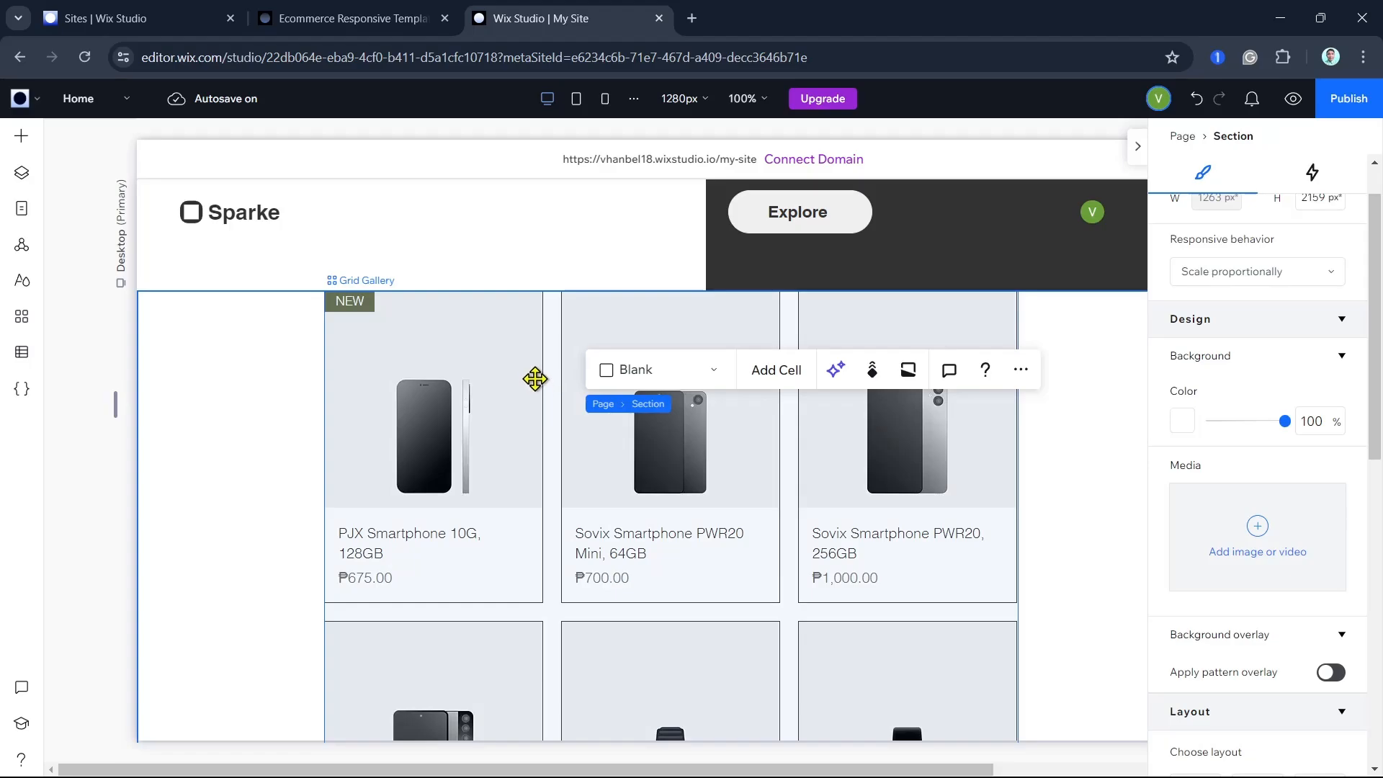
left_click(534, 375)
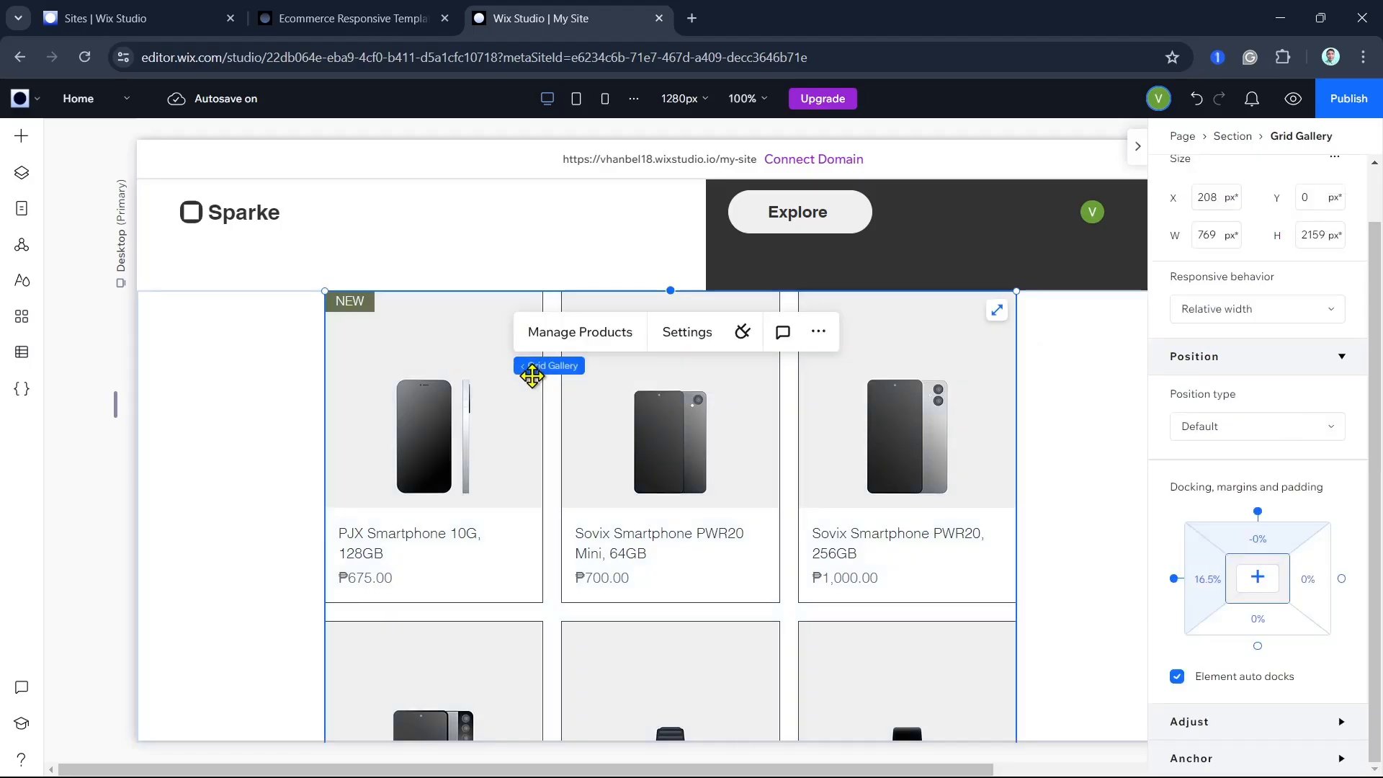
left_click(561, 337)
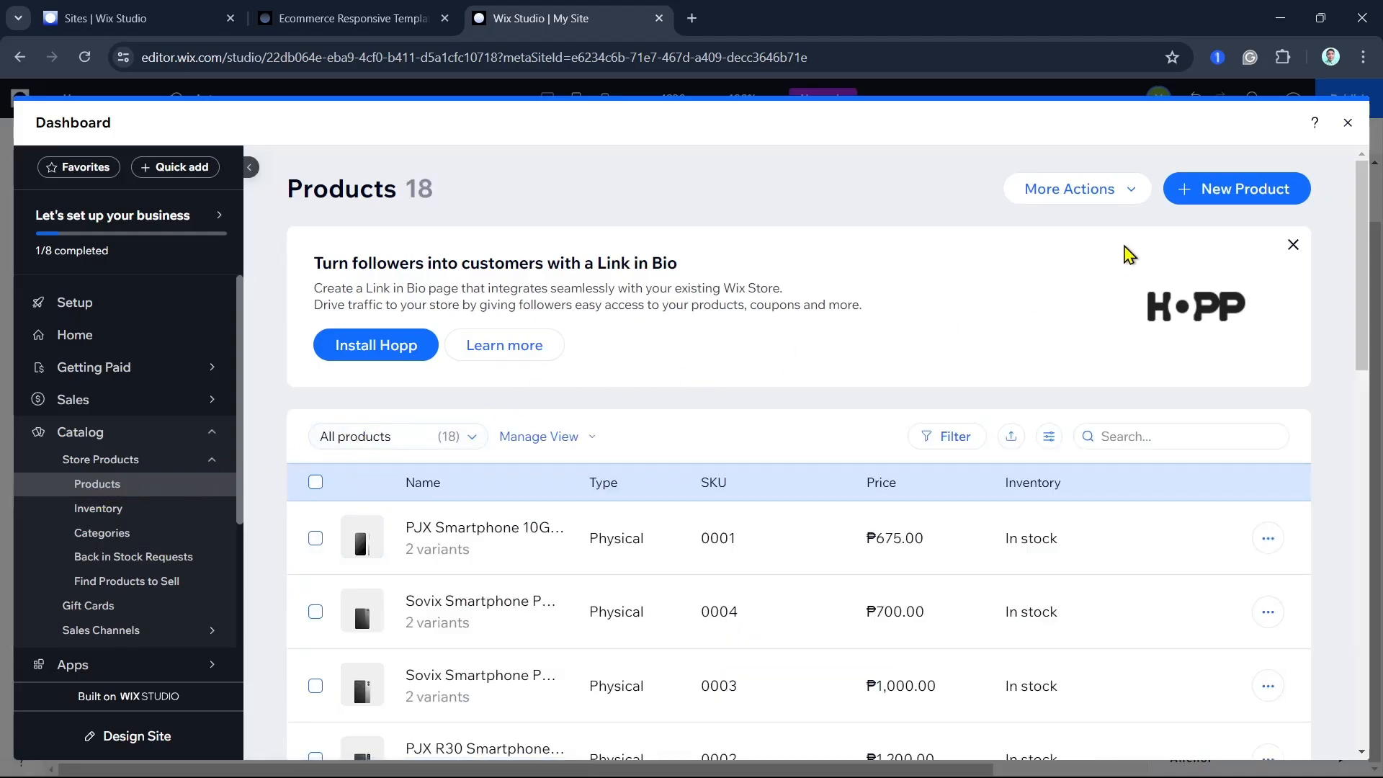
Open a new physical product form, examine its info, pricing, options and inventory sections, and close the dashboard without saving.
left_click(1225, 203)
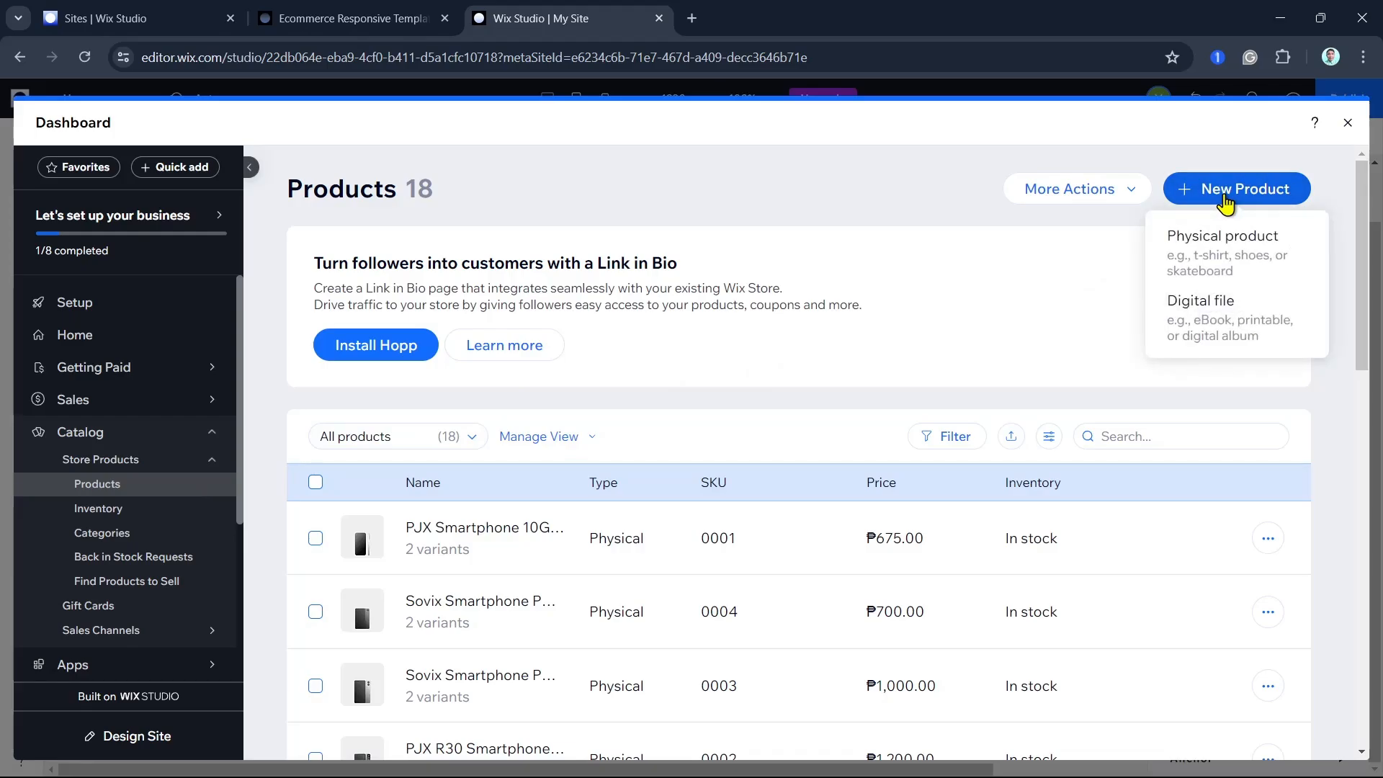
left_click(1250, 268)
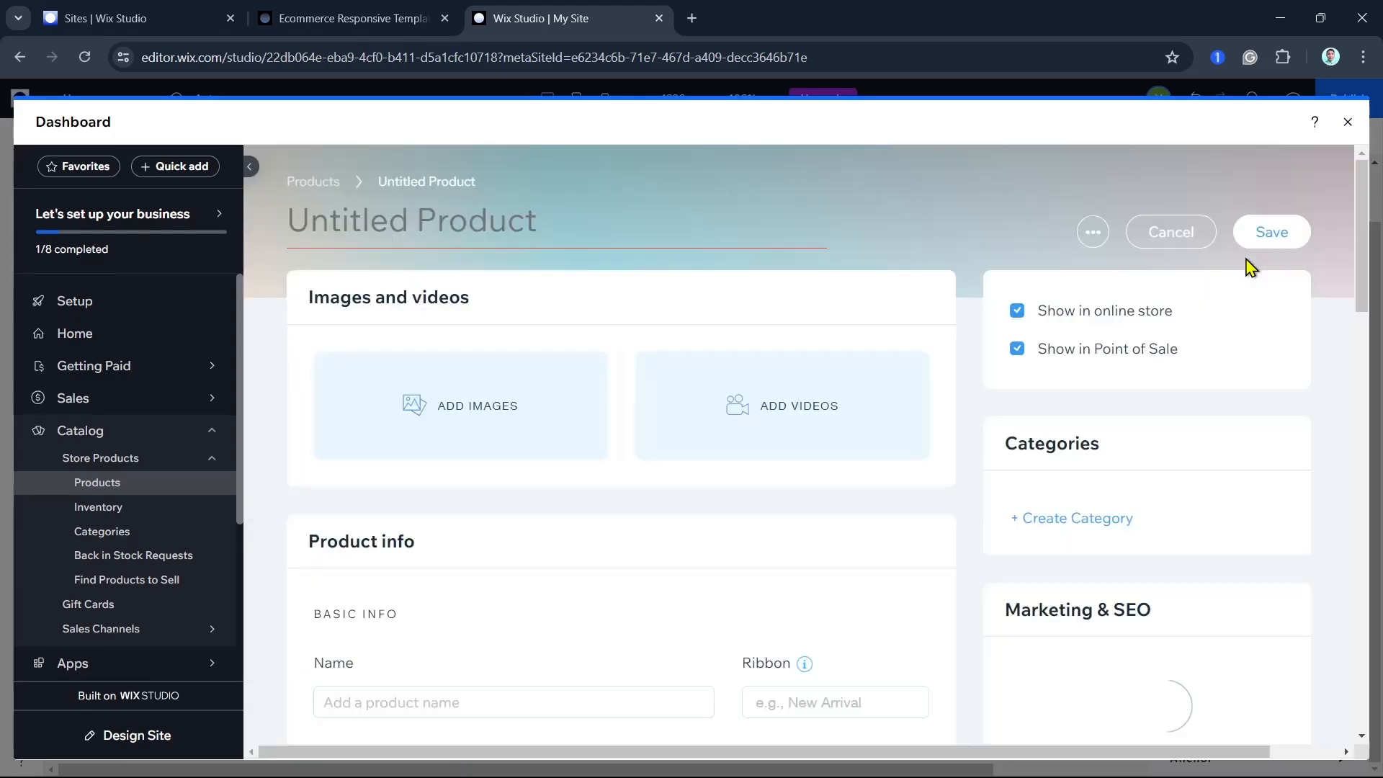
scroll(872, 476, "down", 2)
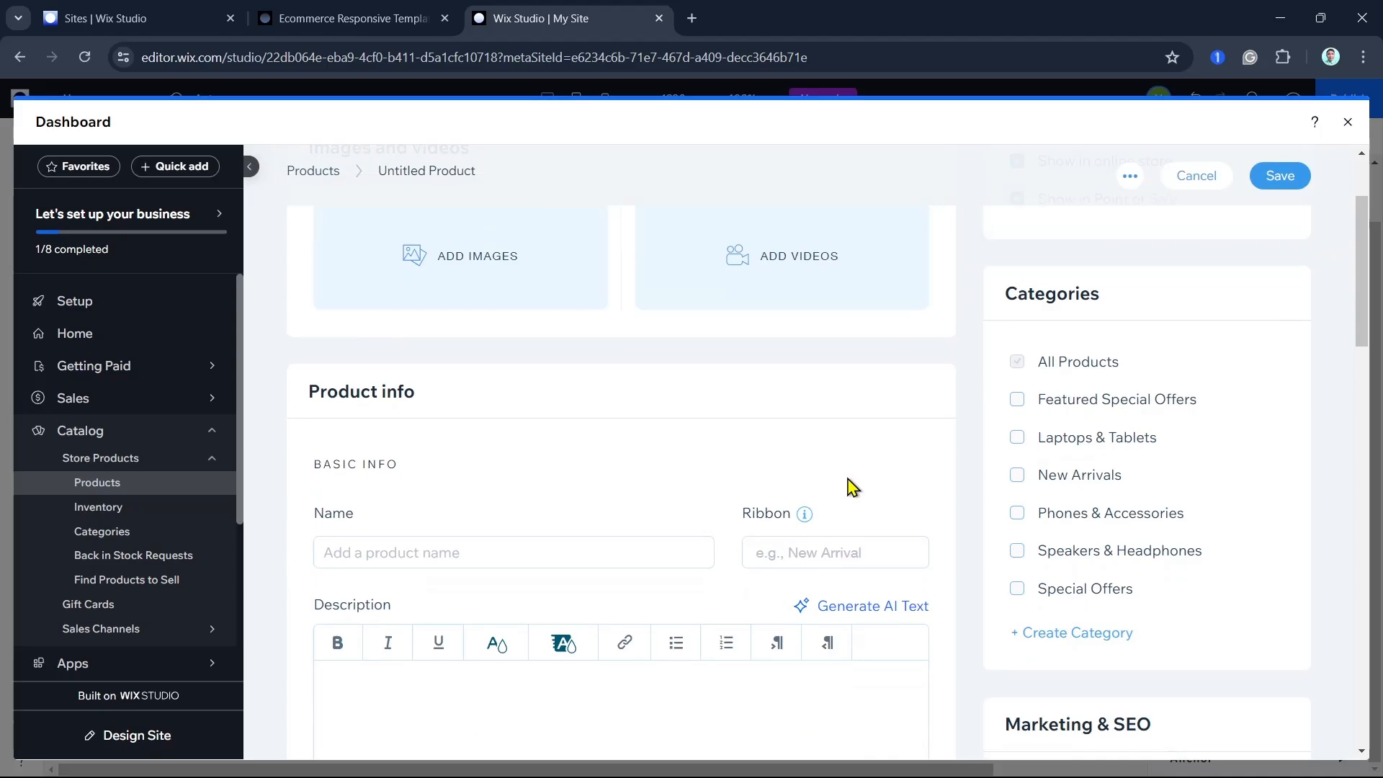
scroll(717, 550, "down", 4)
scroll(713, 550, "down", 4)
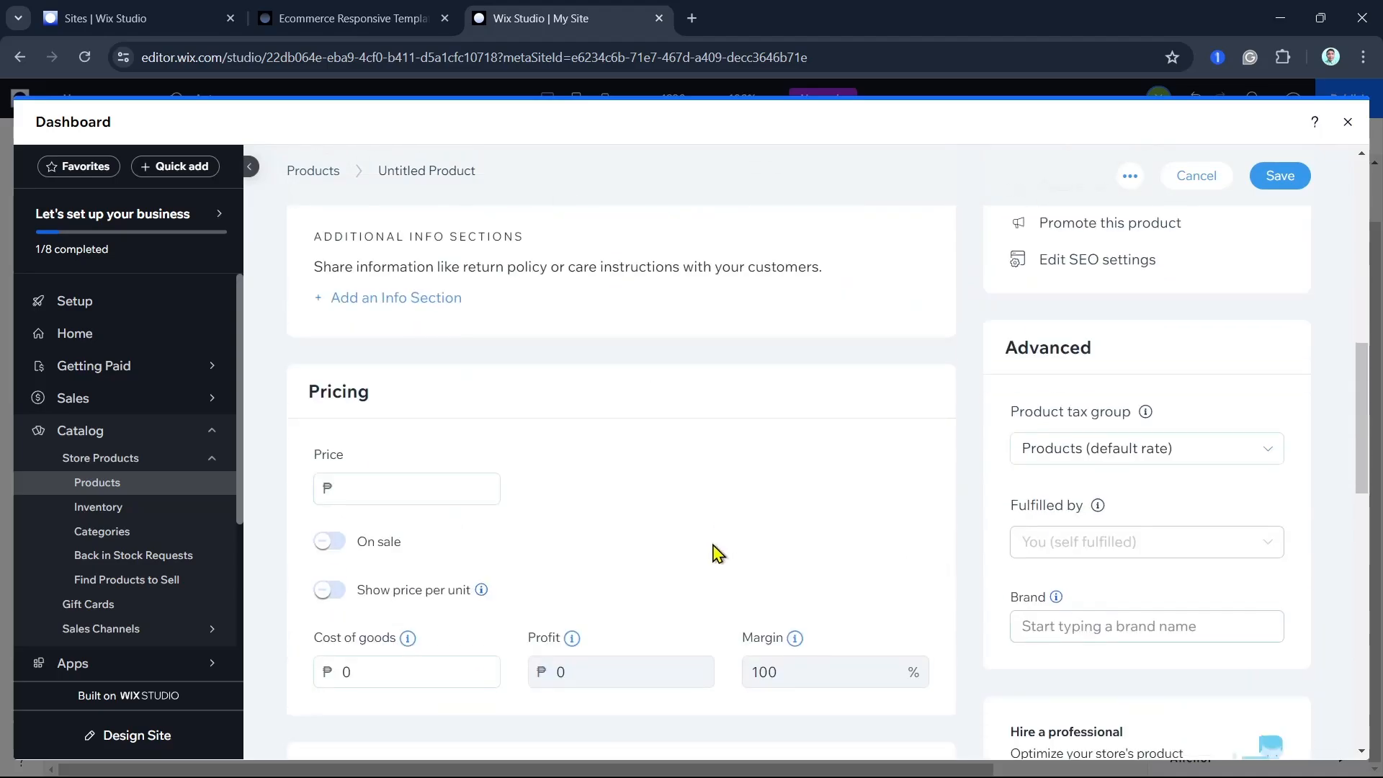
scroll(714, 541, "down", 2)
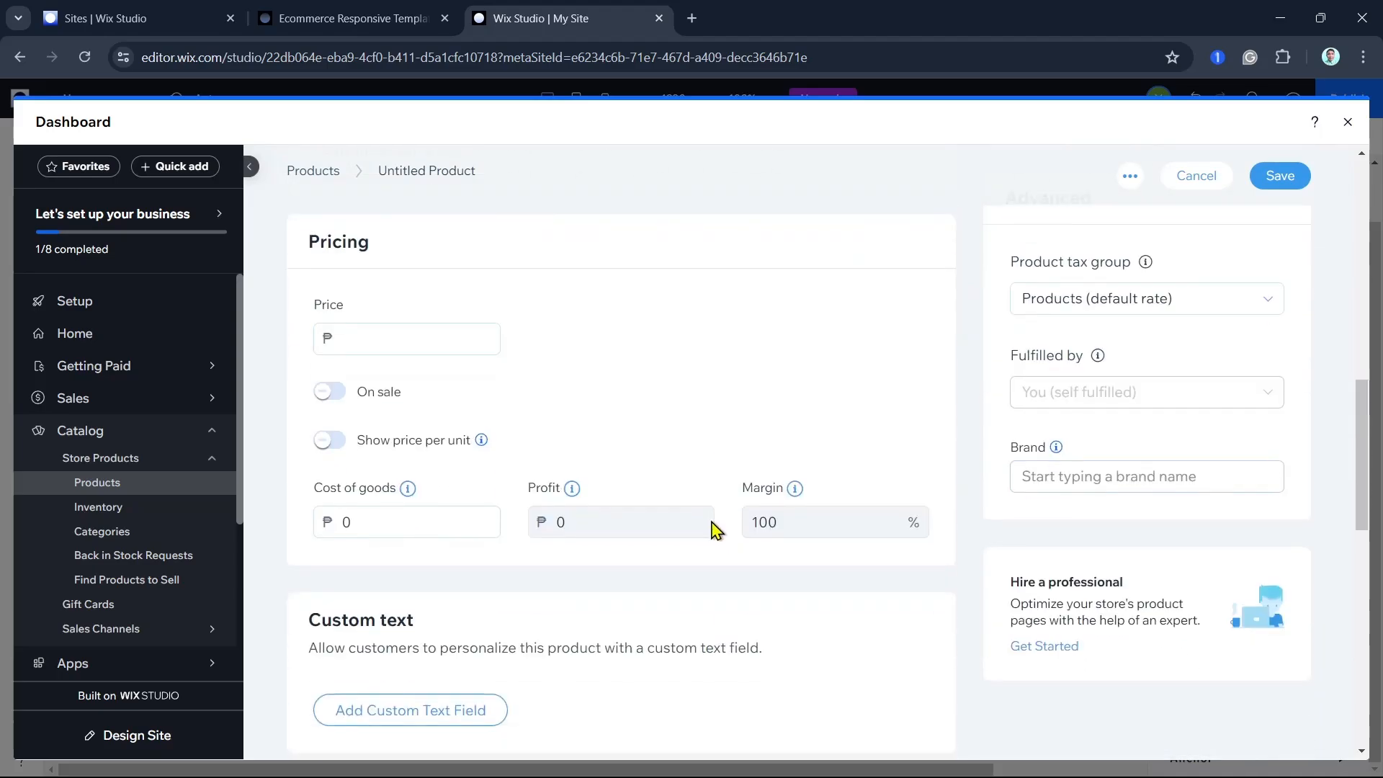
scroll(713, 531, "down", 6)
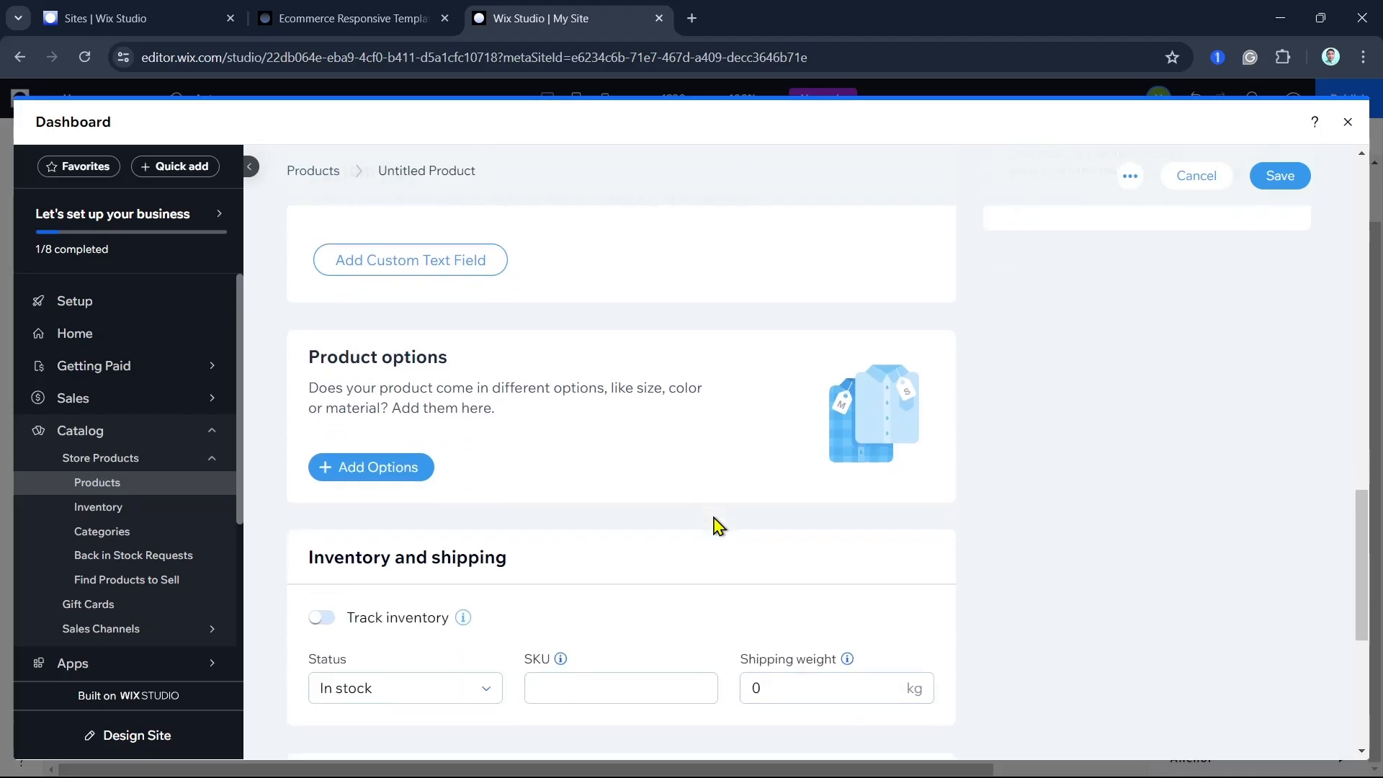
scroll(717, 525, "up", 6)
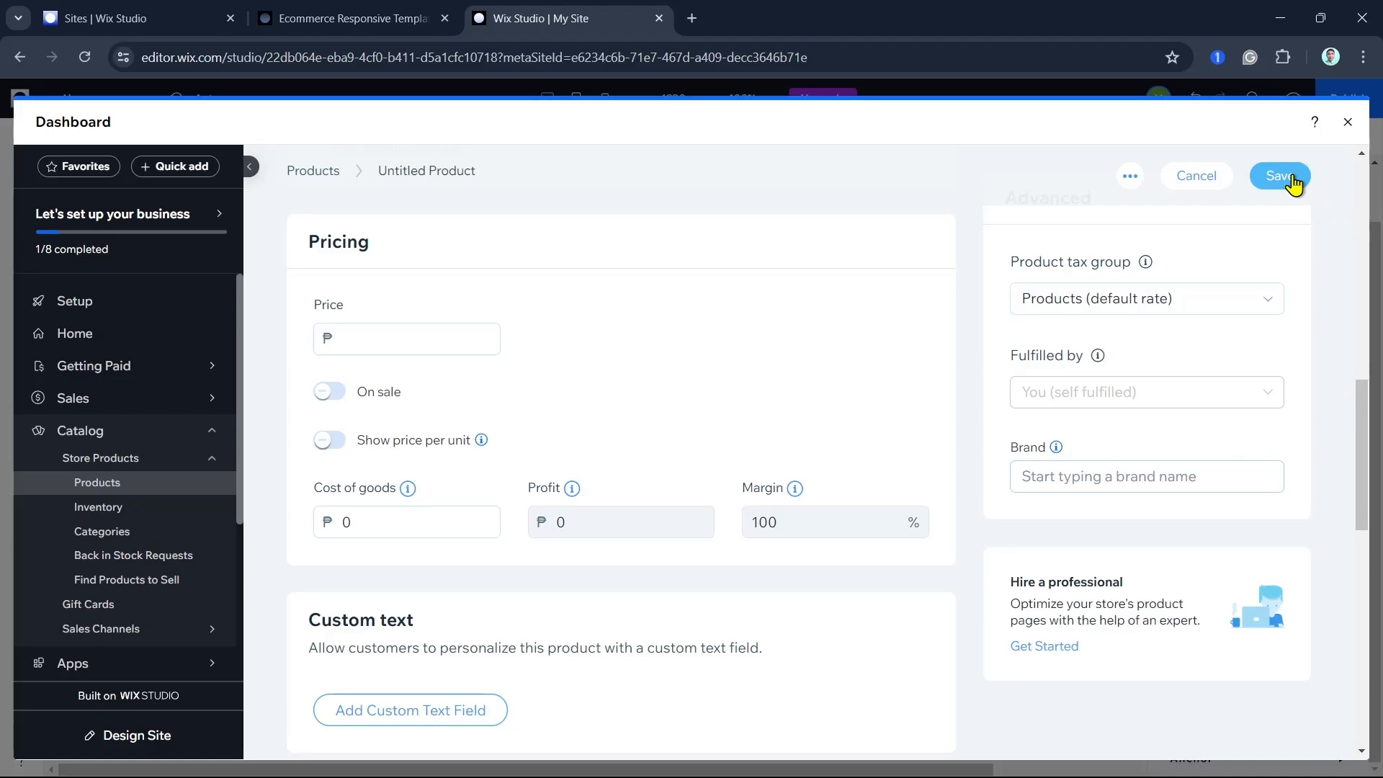
left_click(1347, 123)
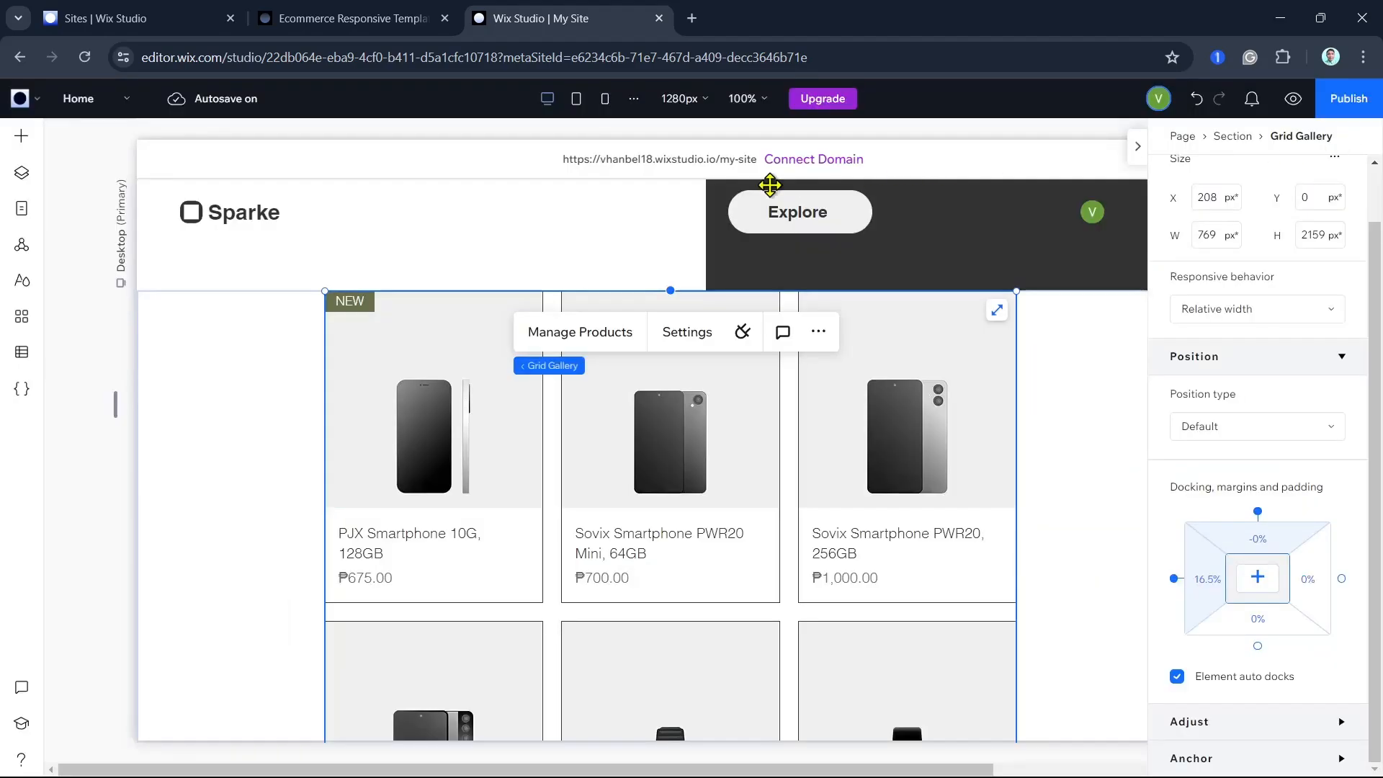
Reopen the gallery's product management and open the Sovix Smartphone PWR20 Mini, 64GB (SKU 0004) for editing.
left_click(572, 349)
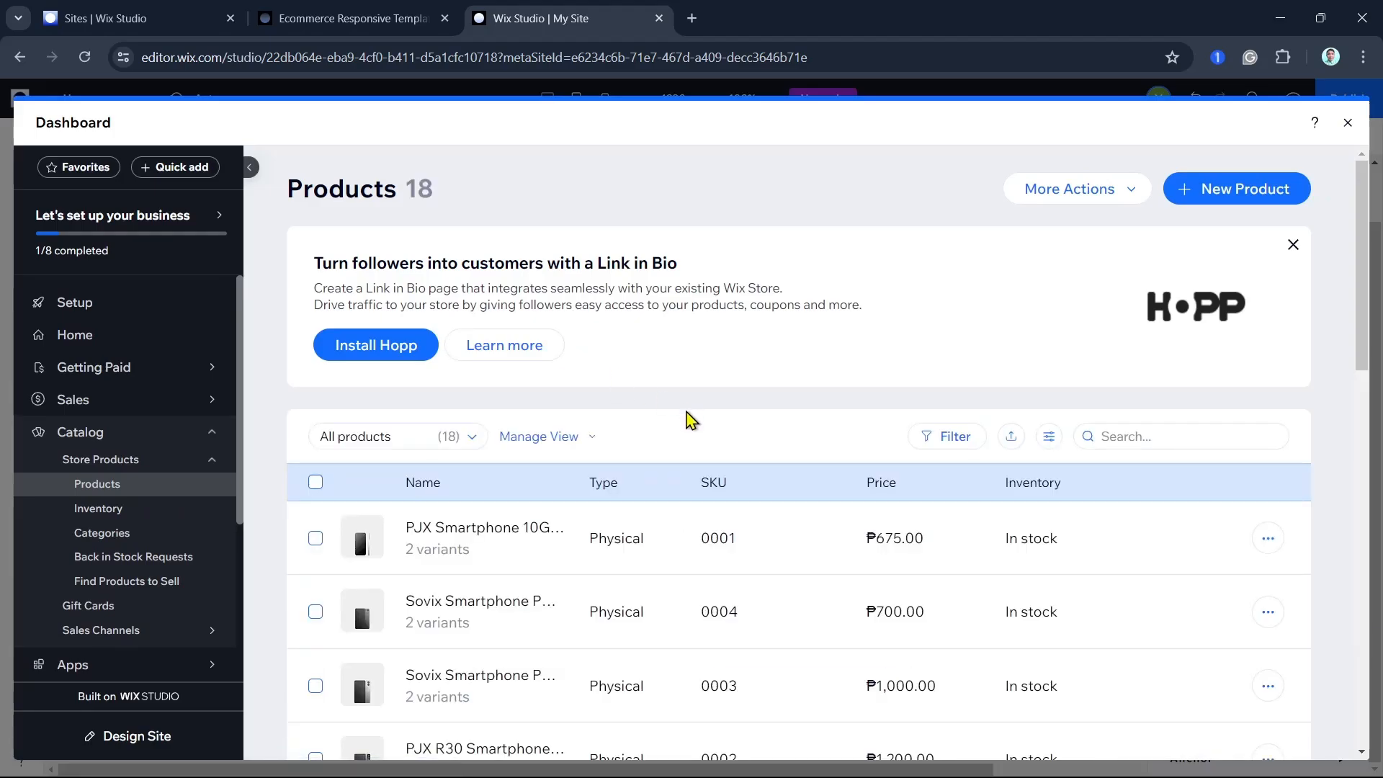
scroll(688, 418, "down", 2)
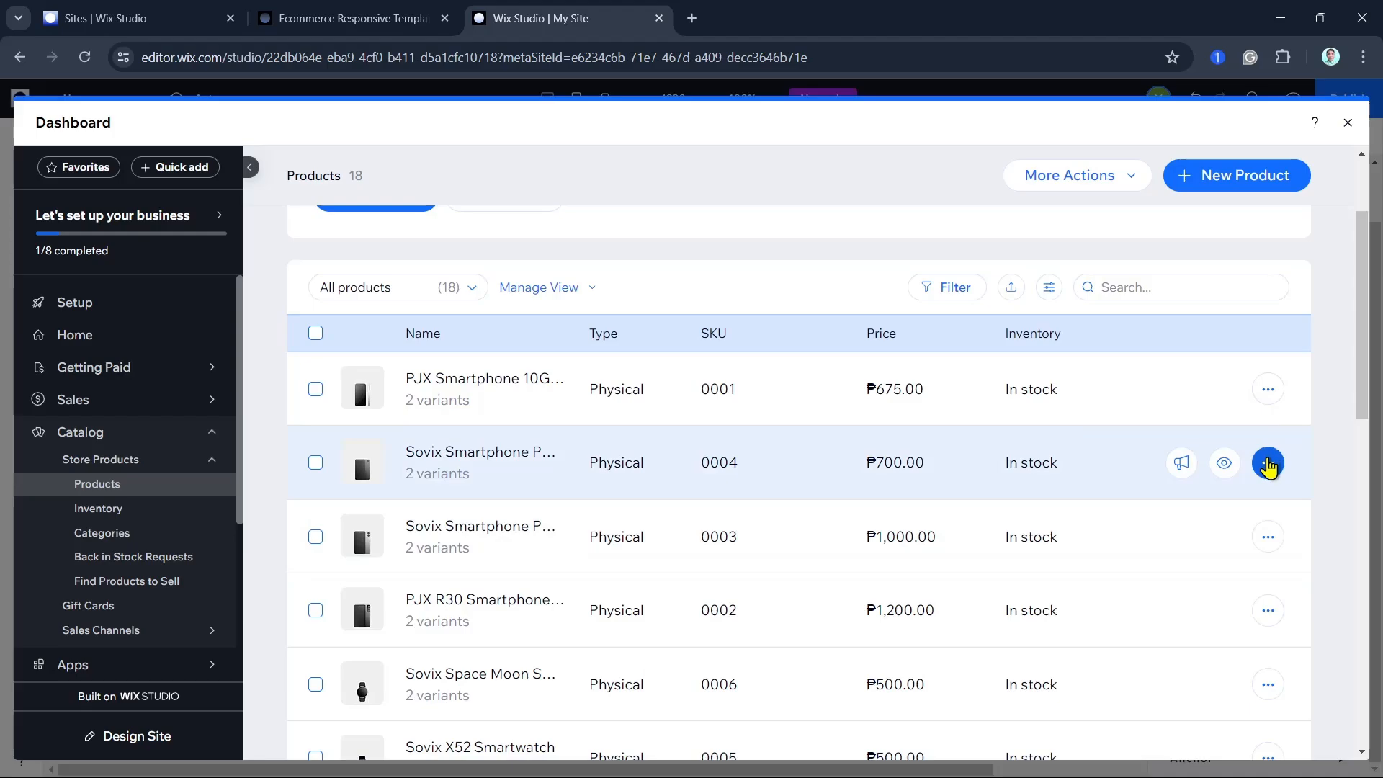
left_click(1267, 463)
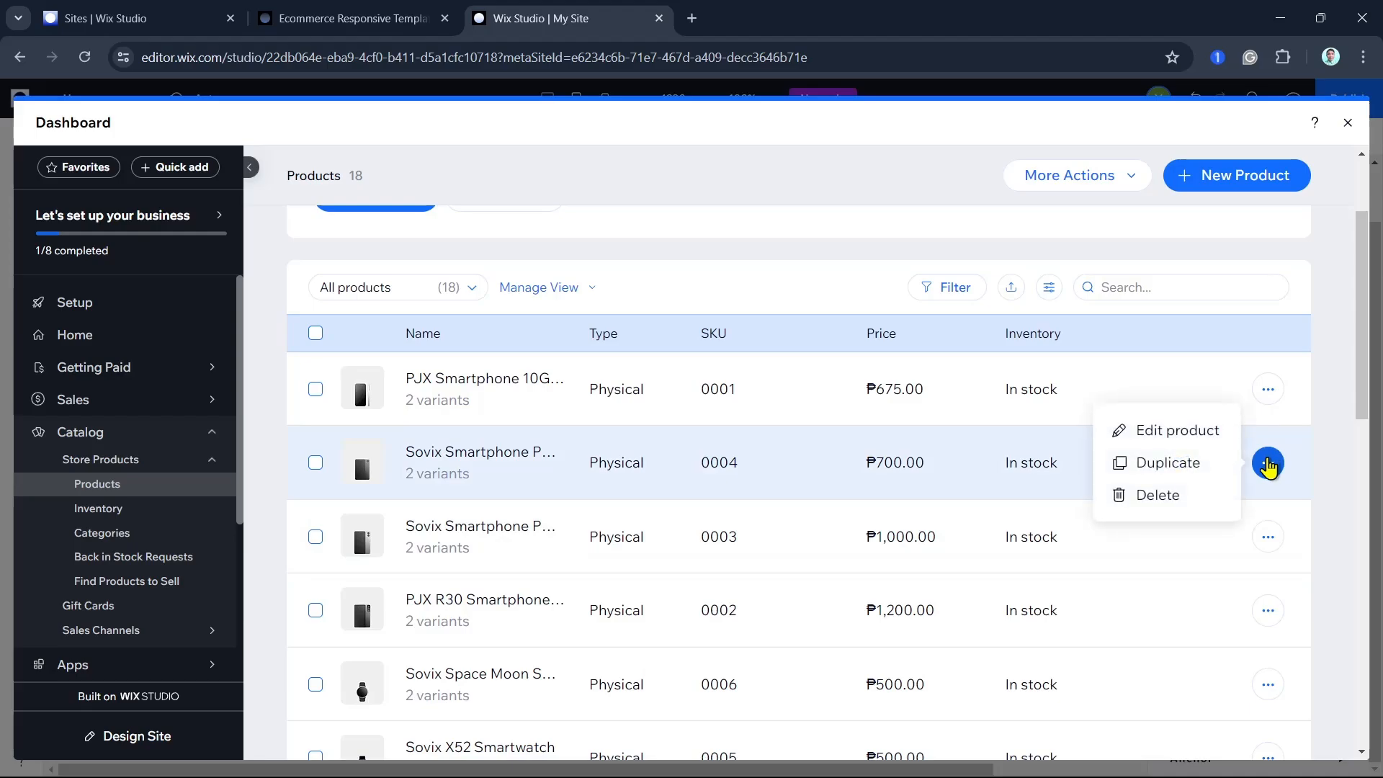
left_click(1174, 432)
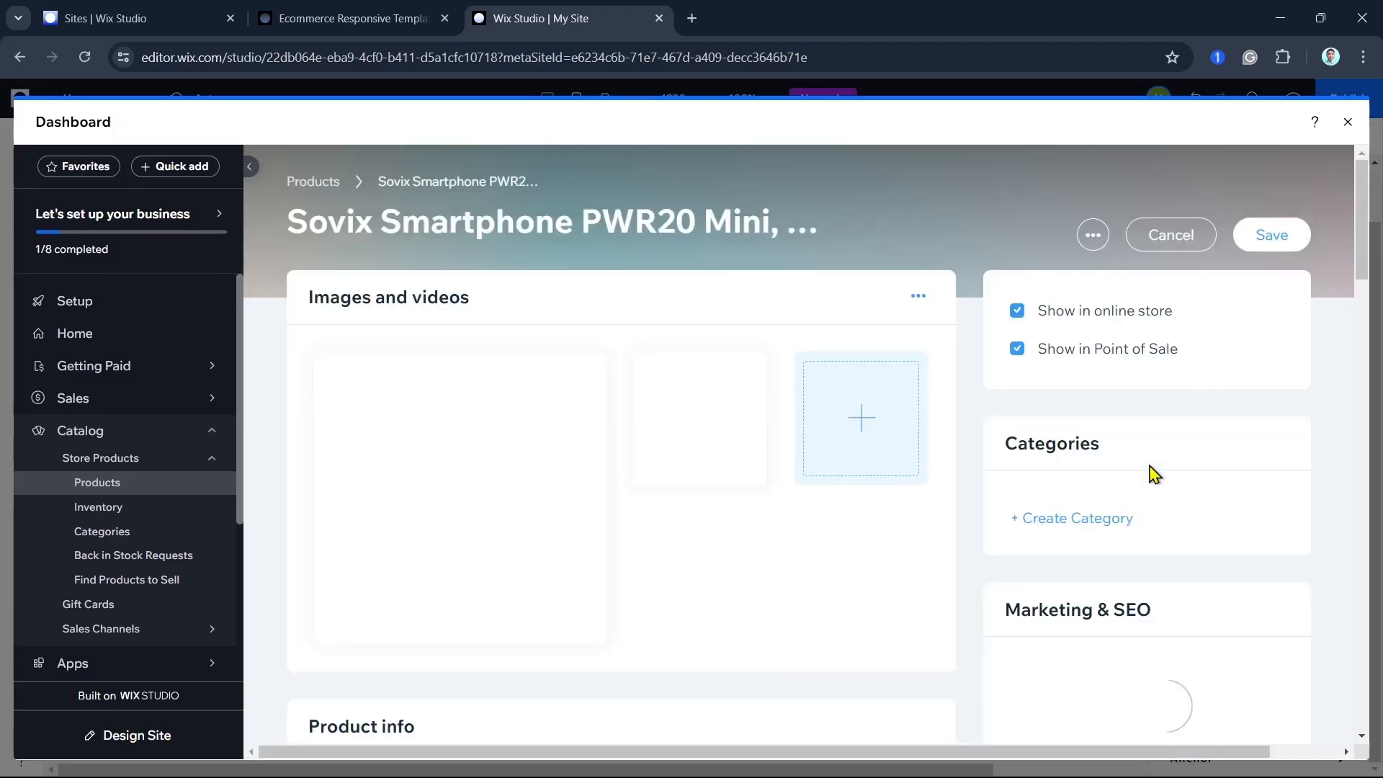
Try enabling inventory tracking with an inventory of 5 for the product, and return to the product list without saving.
scroll(875, 634, "down", 4)
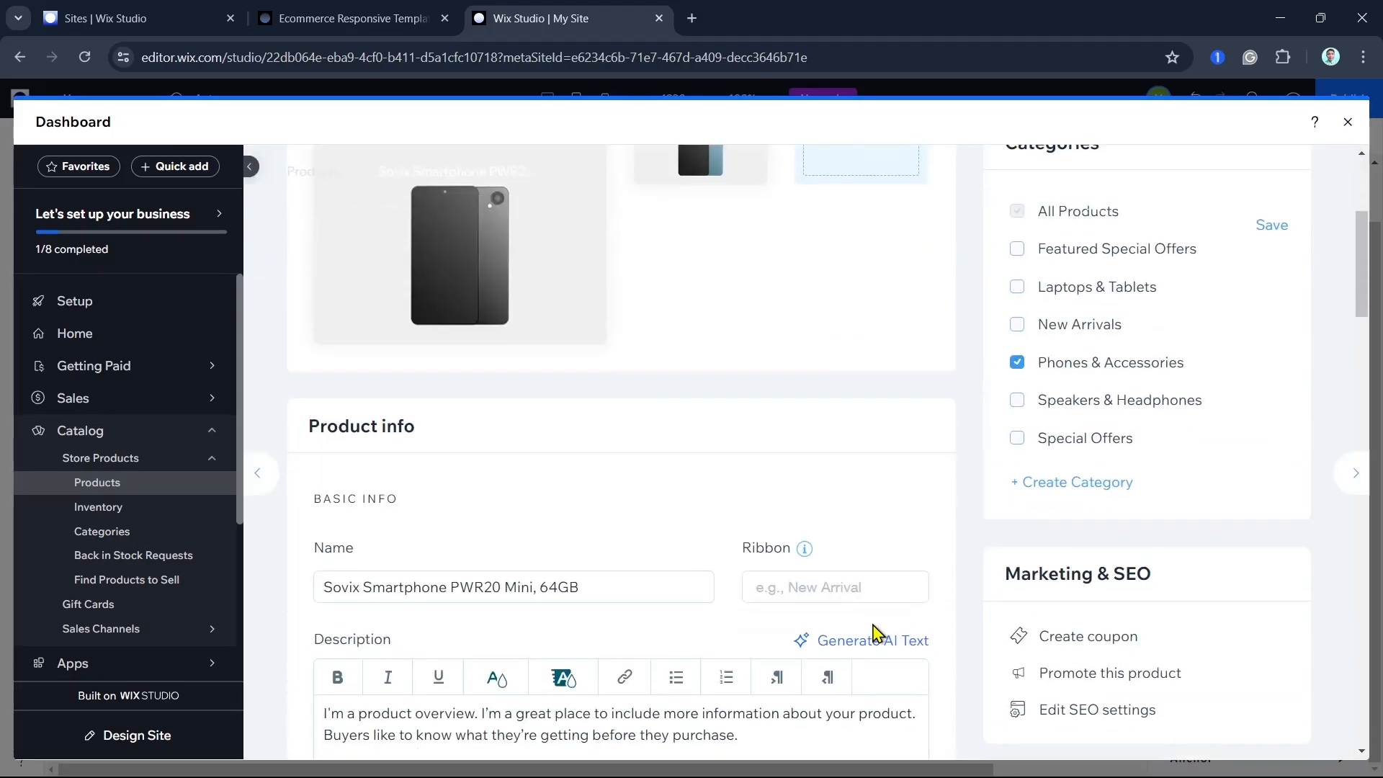
scroll(875, 634, "down", 20)
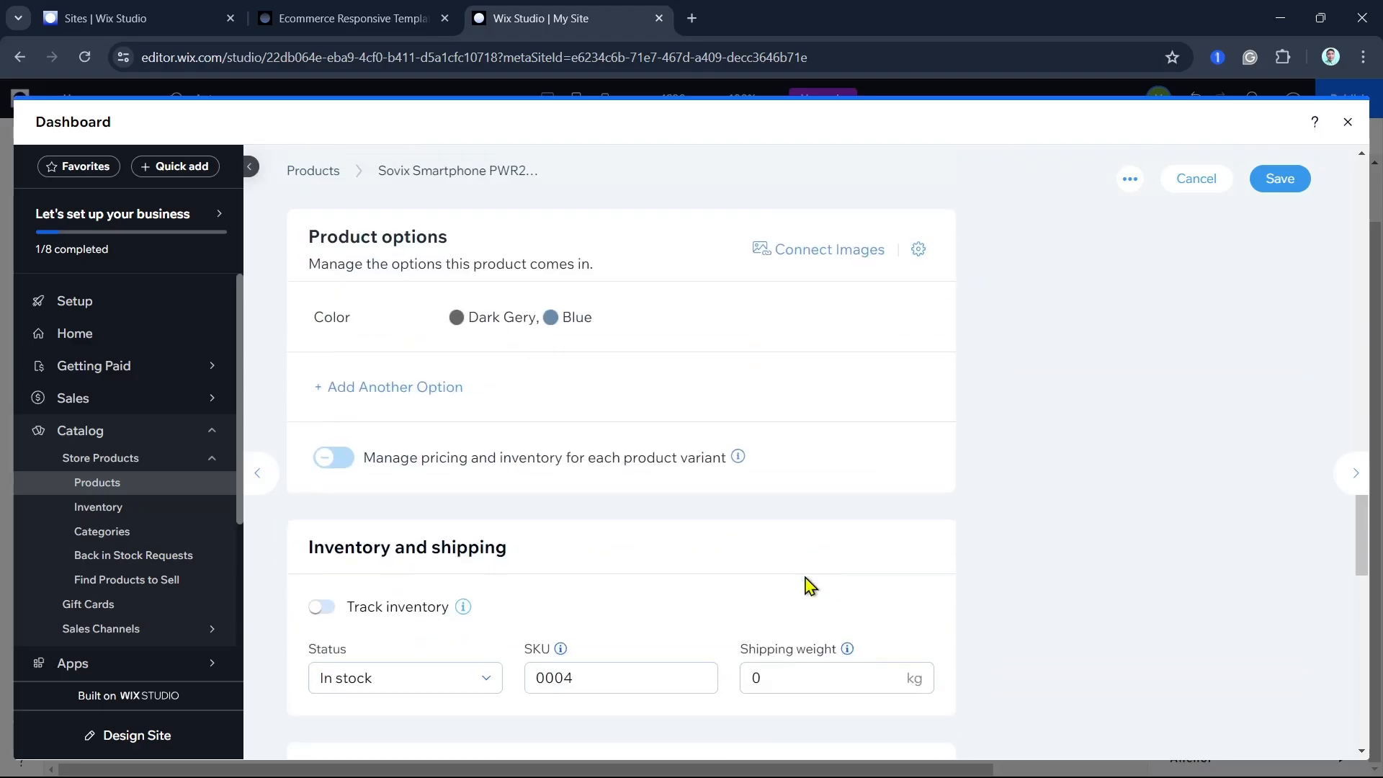
scroll(790, 571, "down", 2)
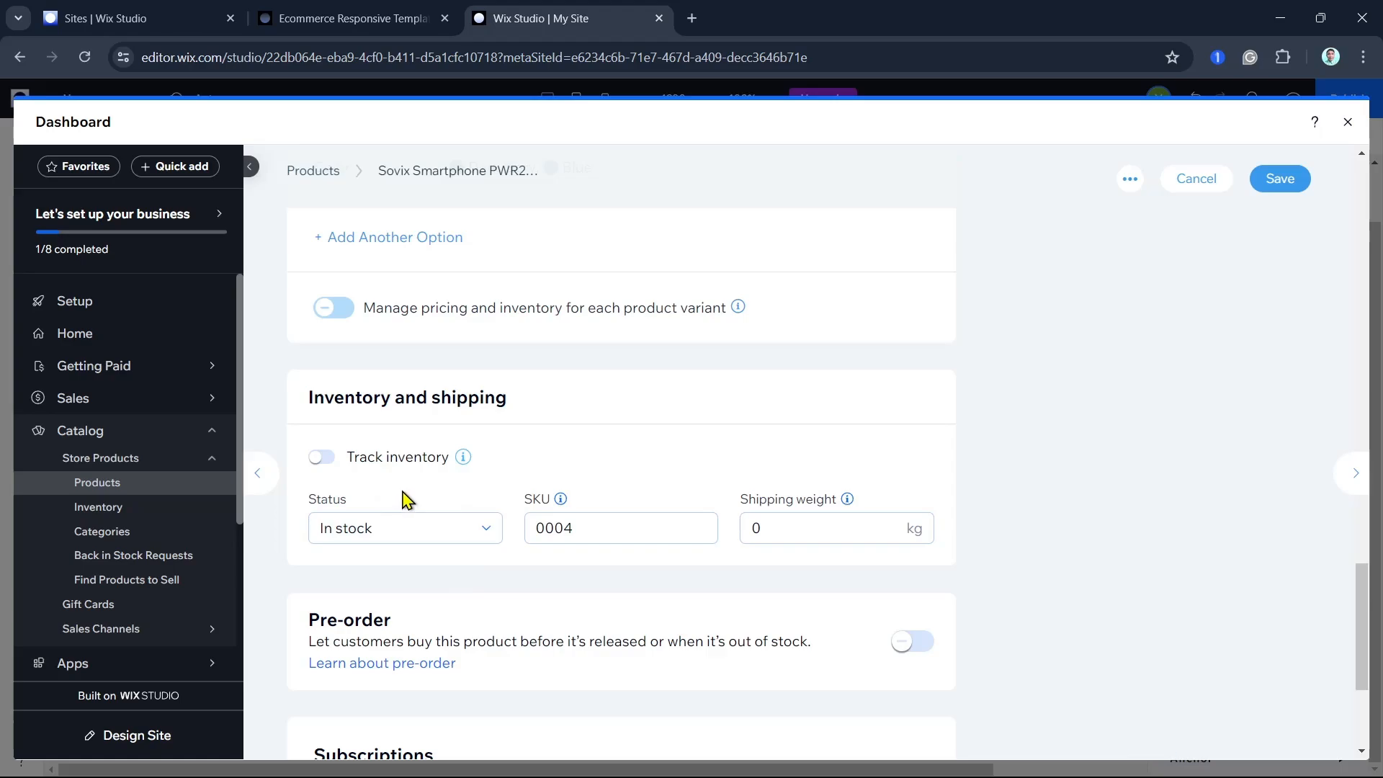
left_click(343, 458)
left_click(370, 524)
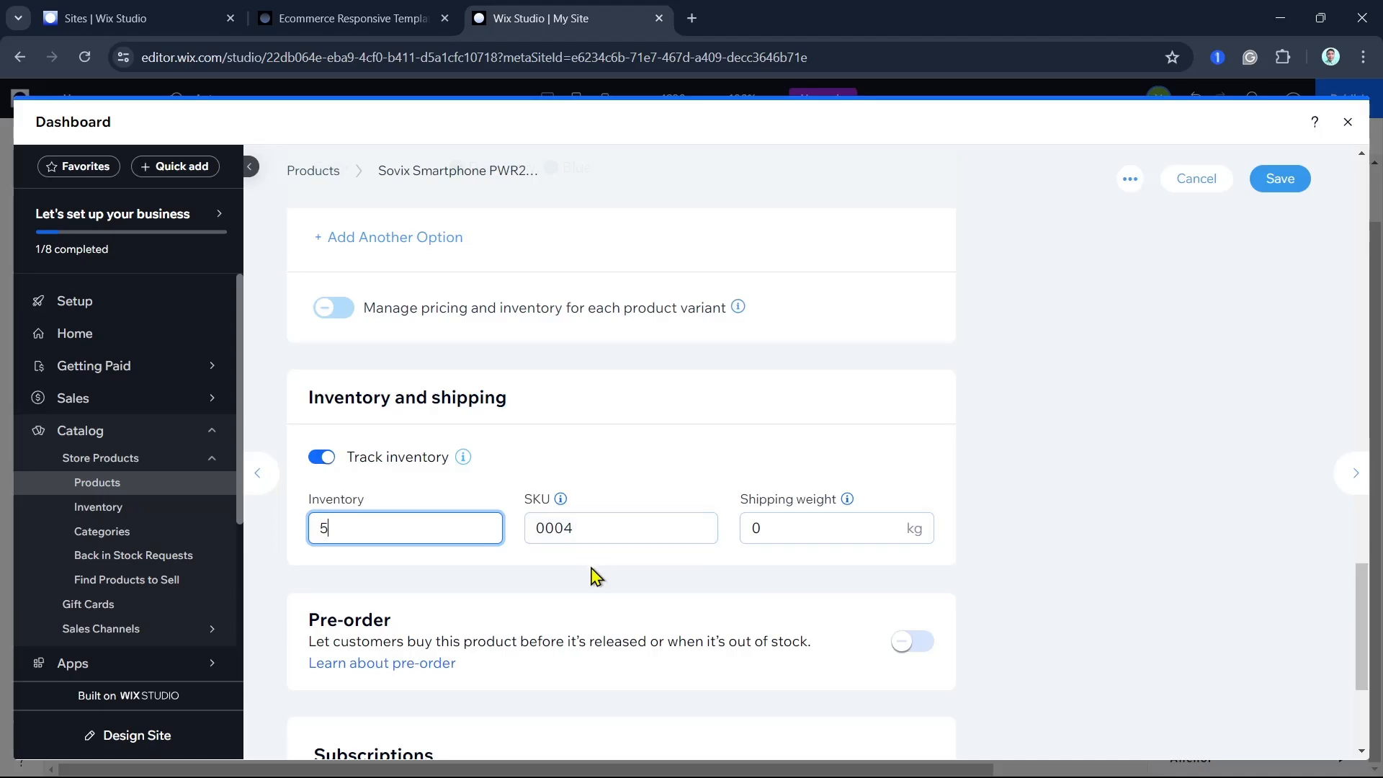
scroll(632, 633, "up", 8)
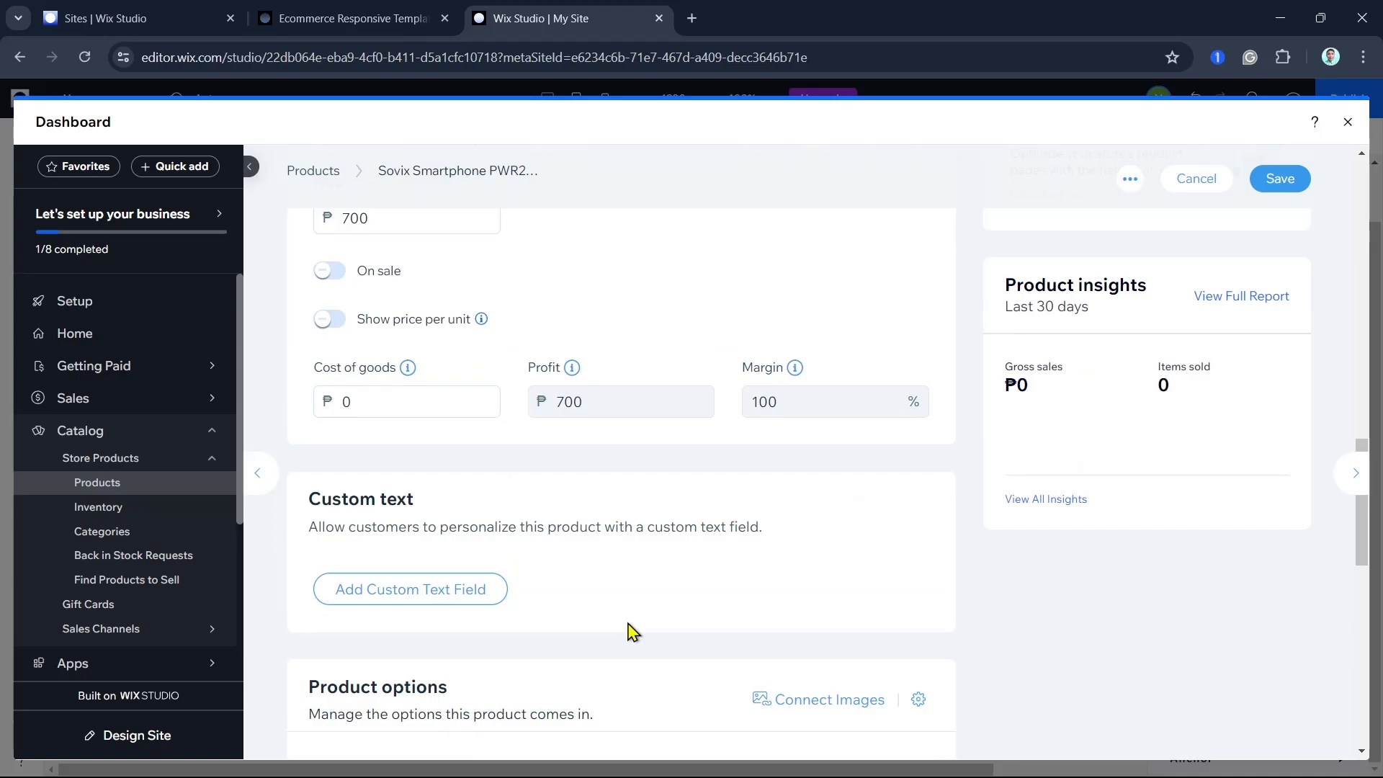
scroll(596, 604, "down", 4)
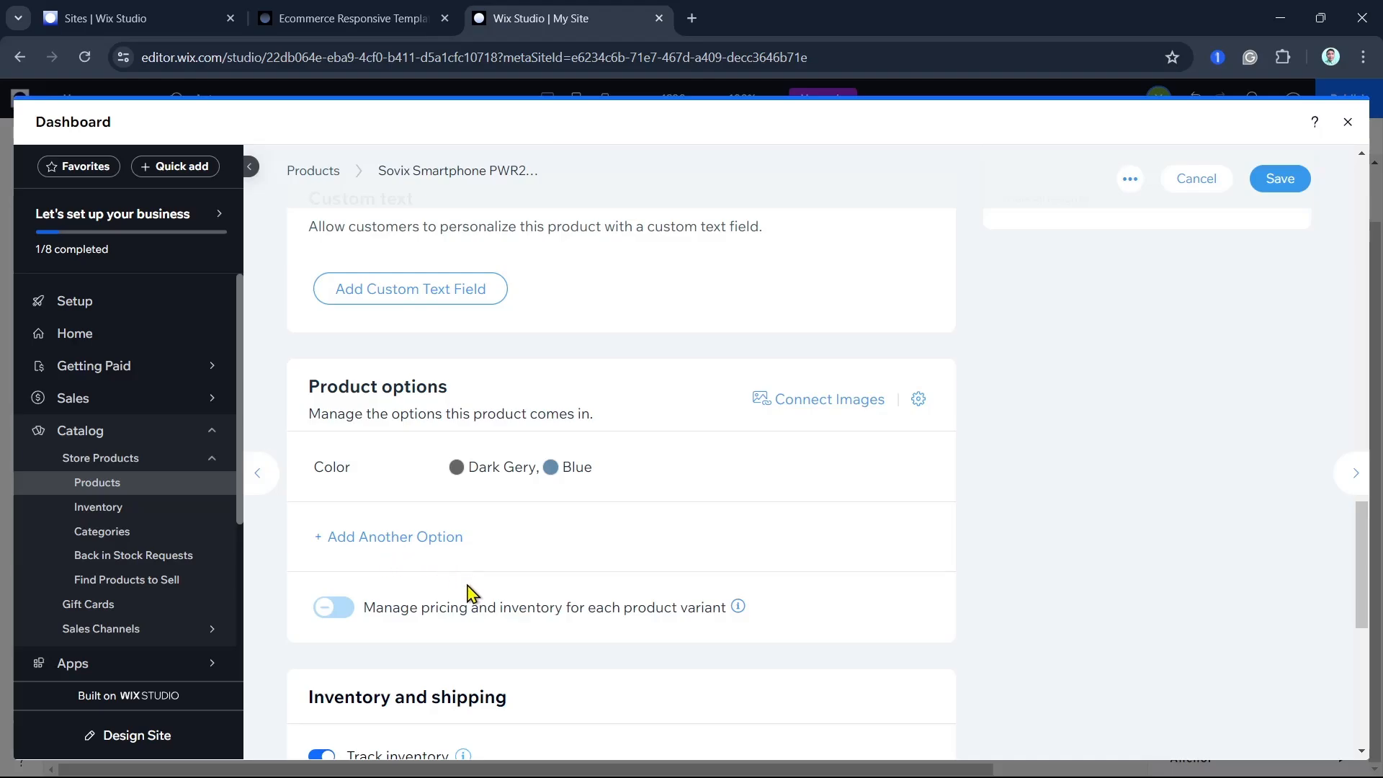
scroll(503, 630, "down", 4)
scroll(582, 624, "down", 2)
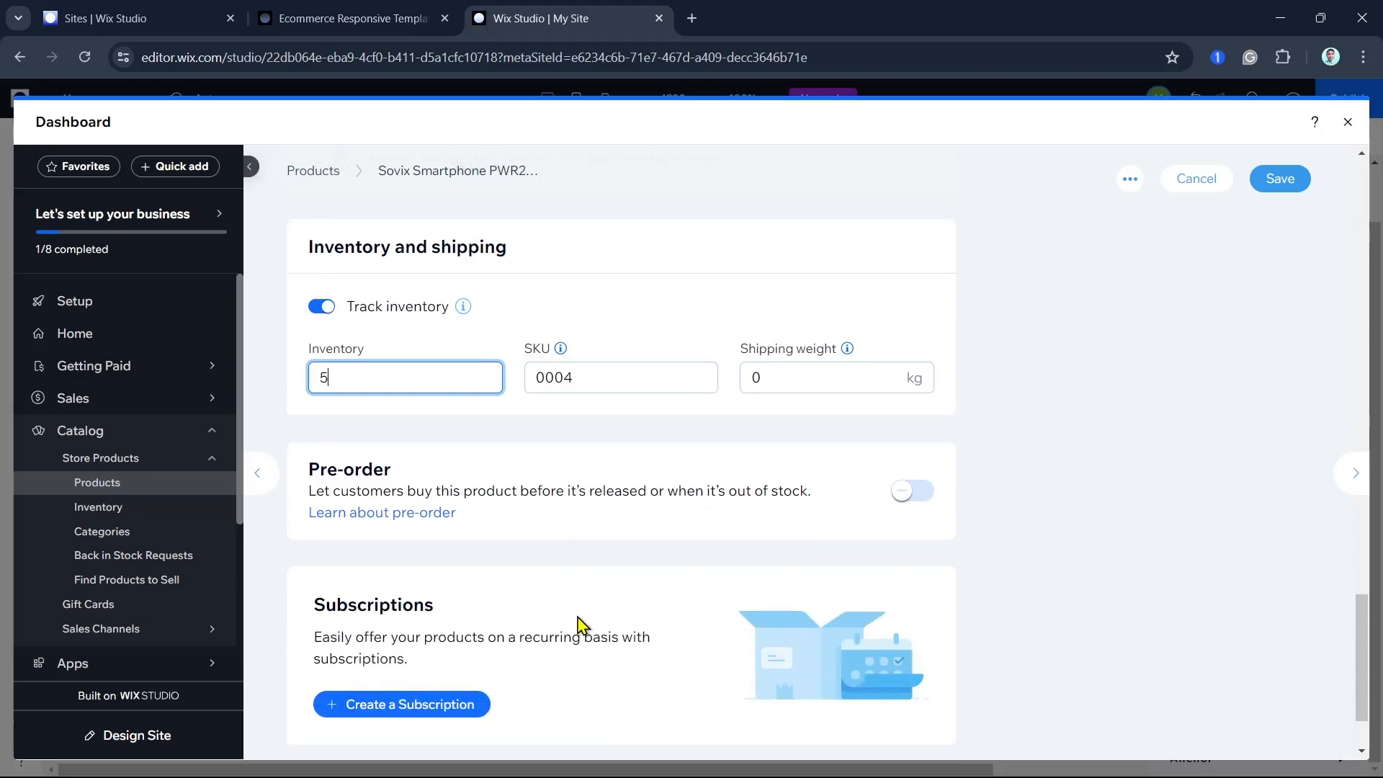
left_click(812, 373)
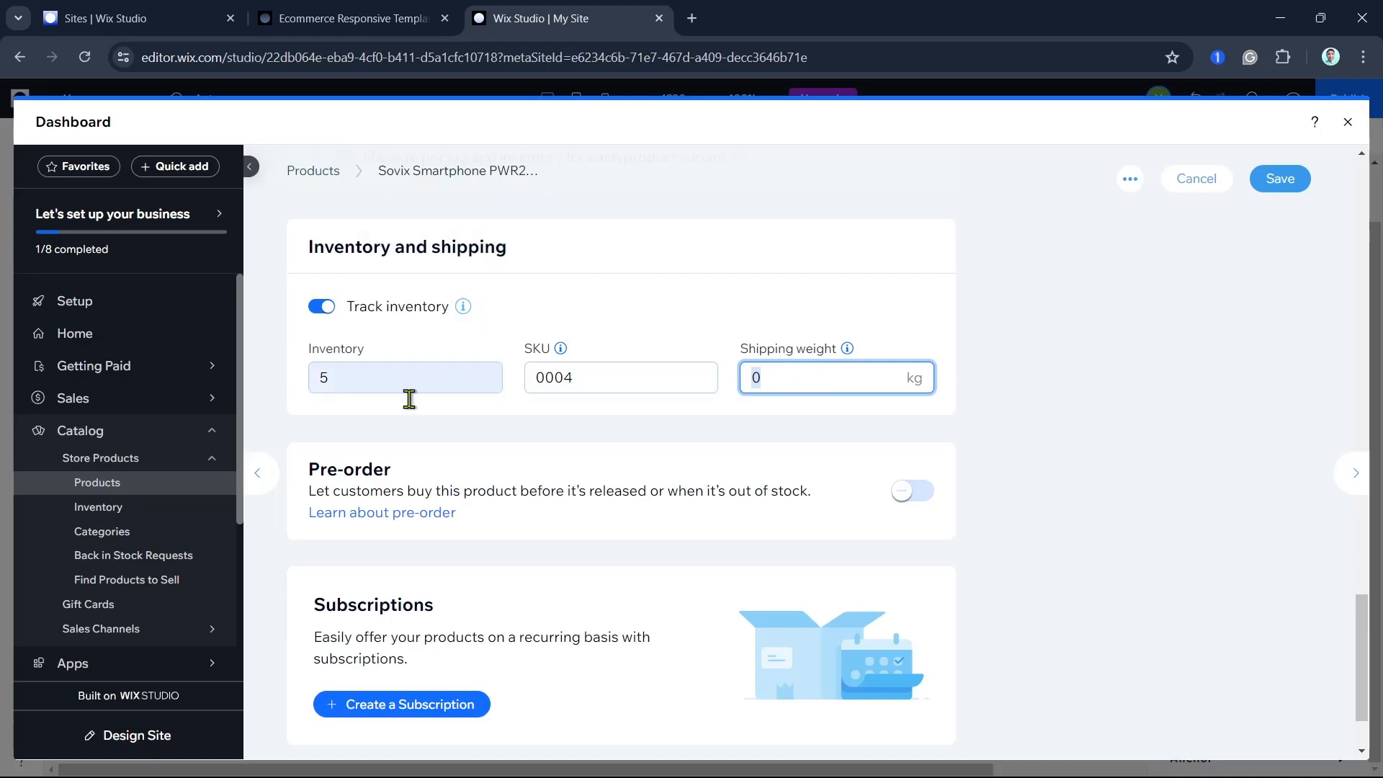
left_click(318, 170)
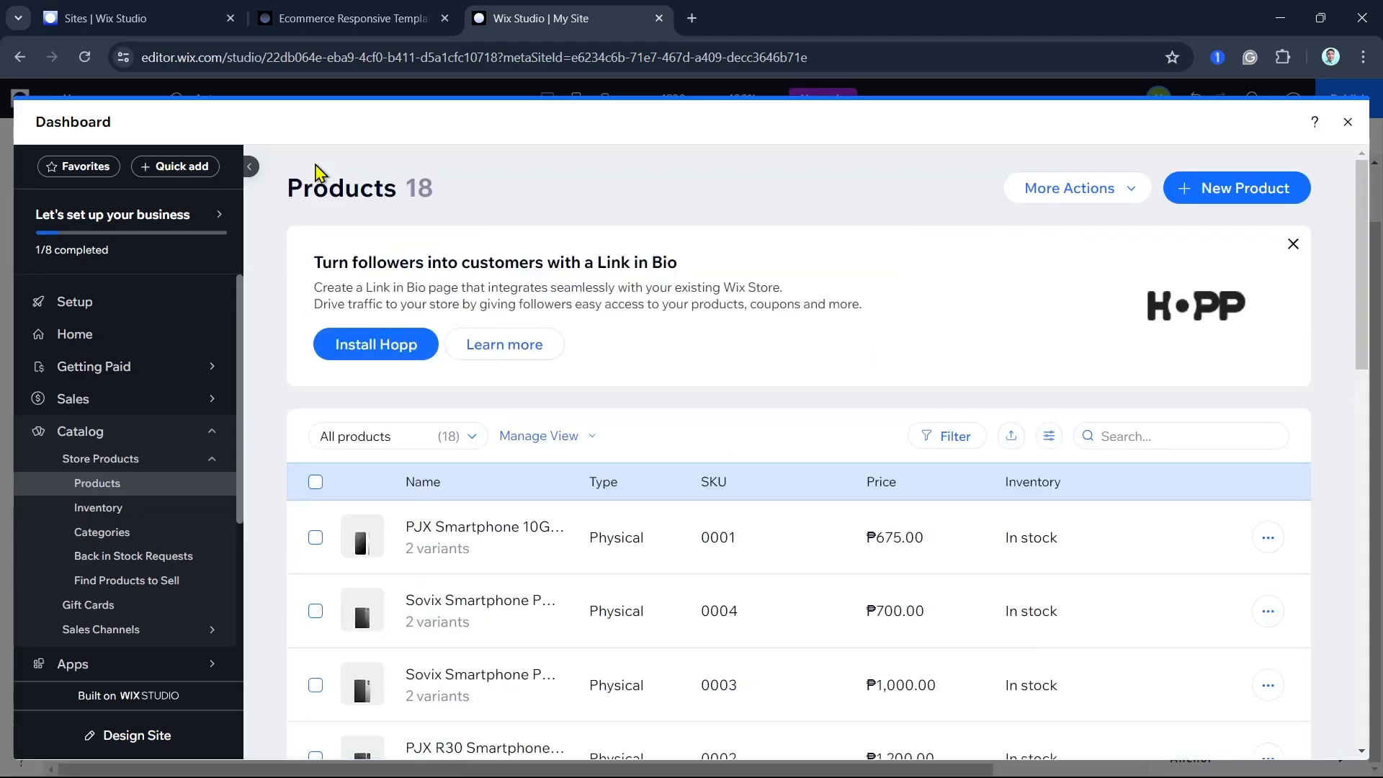
Select the first three smartphones in the product list, SKUs 0001, 0004 and 0003.
left_click(315, 537)
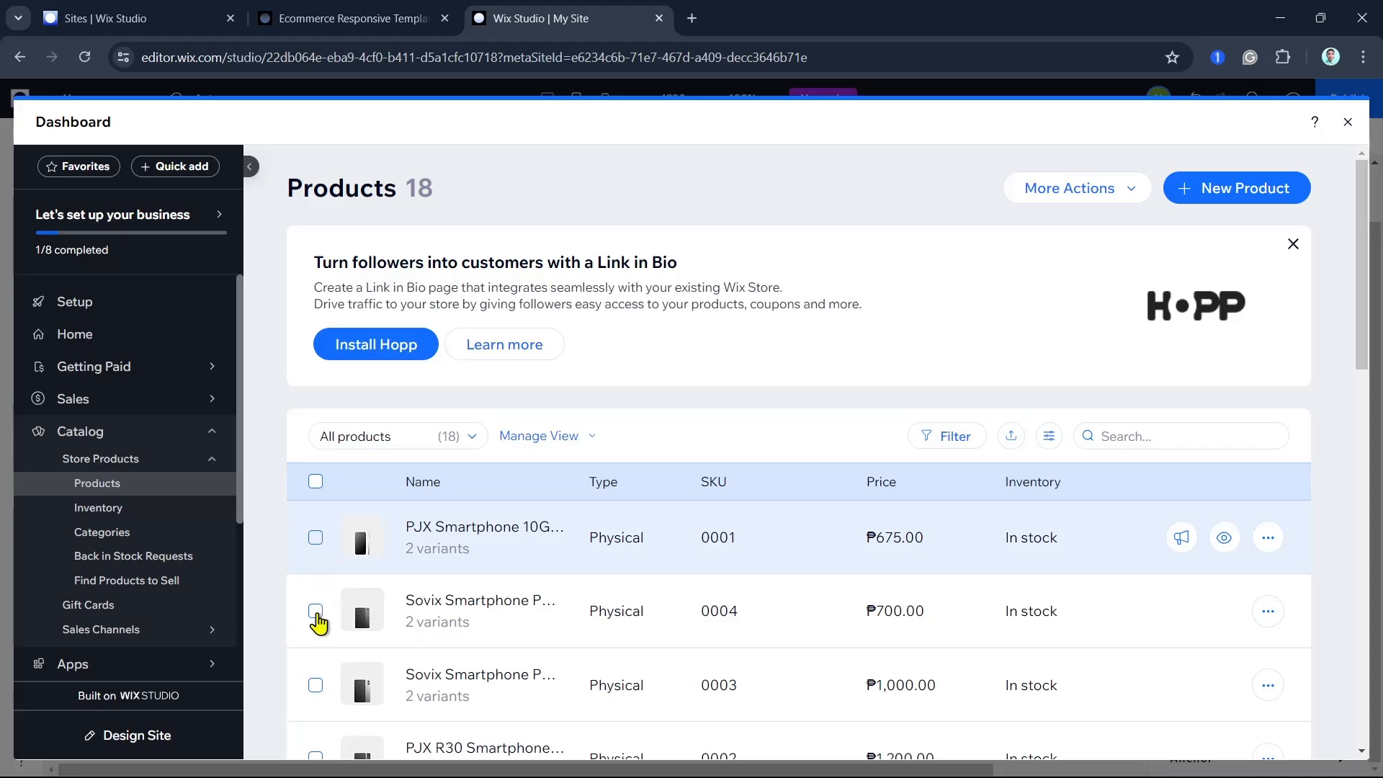
left_click(316, 611)
left_click(315, 684)
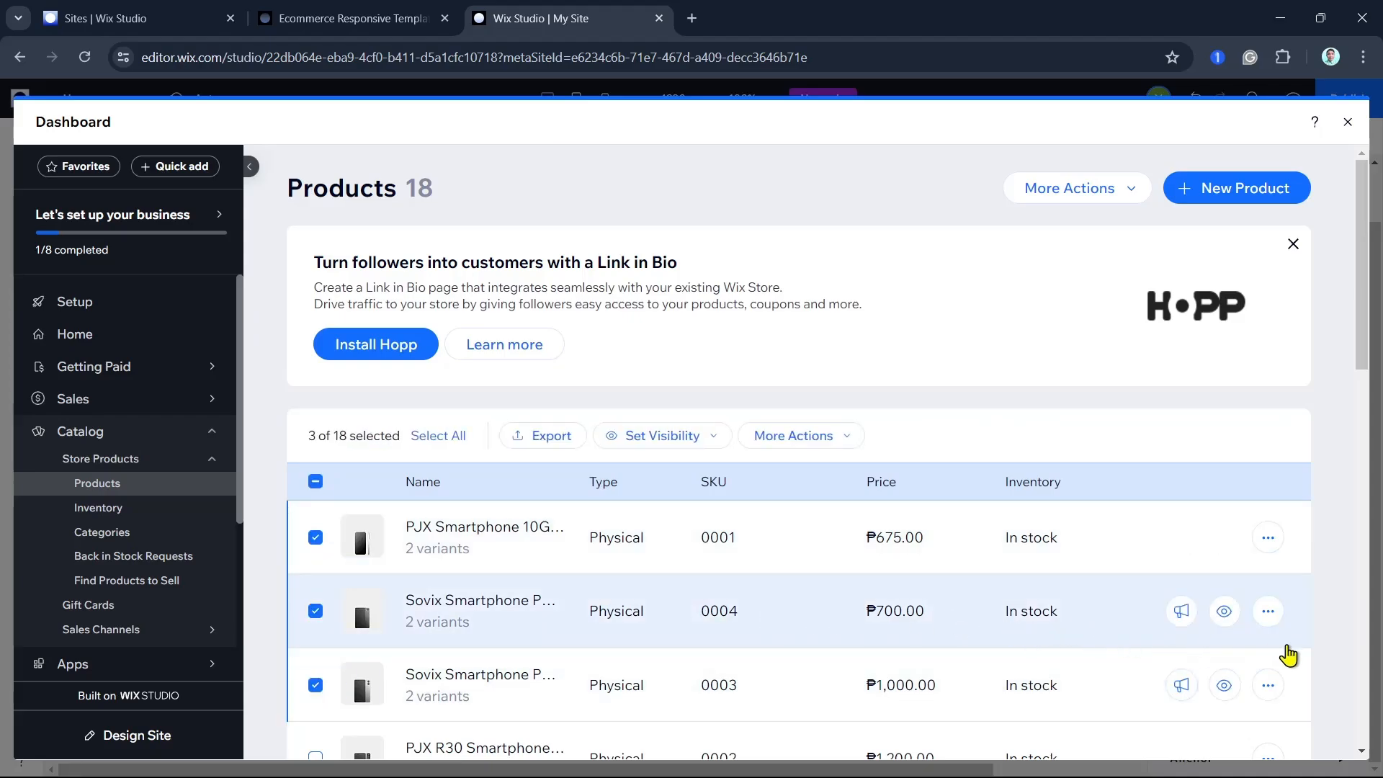
Open the Sovix Smartphone PWR20 Mini, 64GB (SKU 0004) for editing, examine its product info and options, and close the dashboard without saving.
left_click(1268, 612)
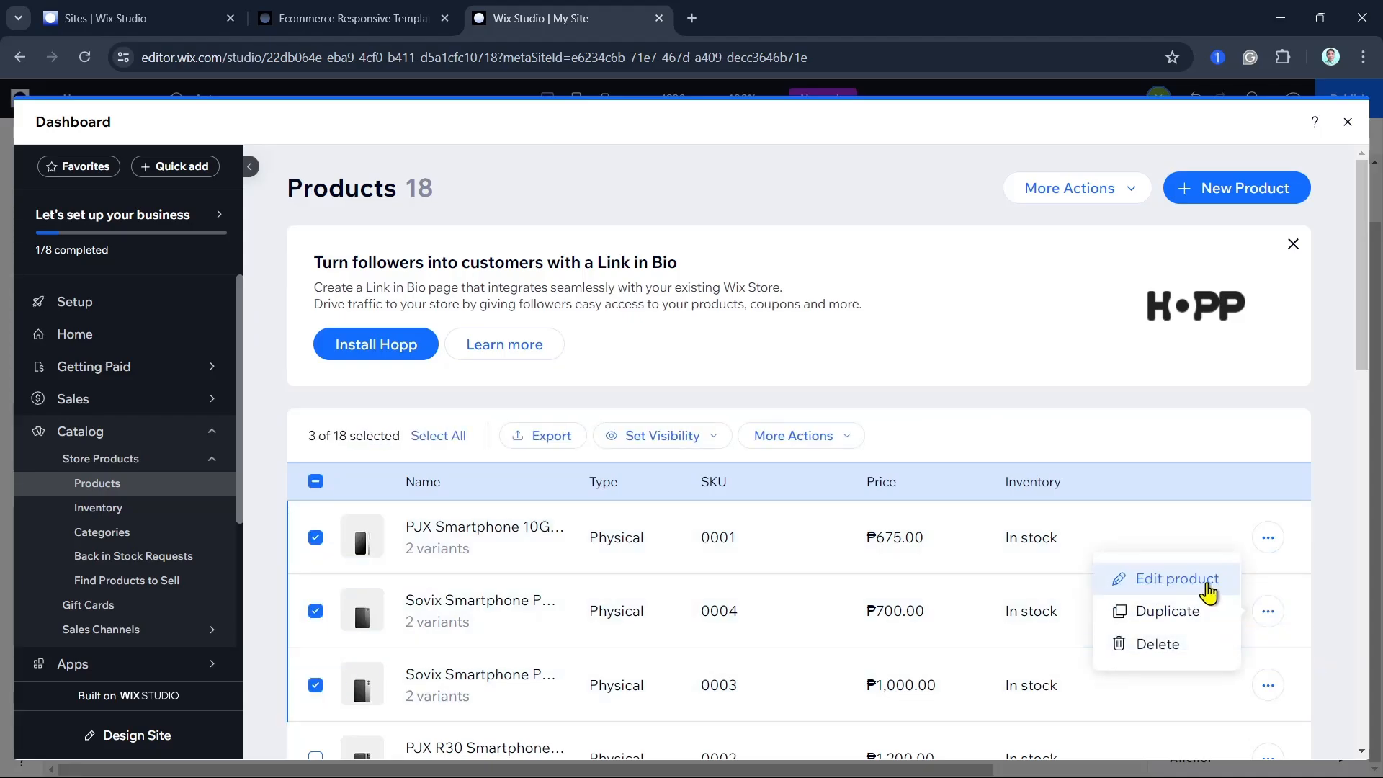
left_click(1207, 585)
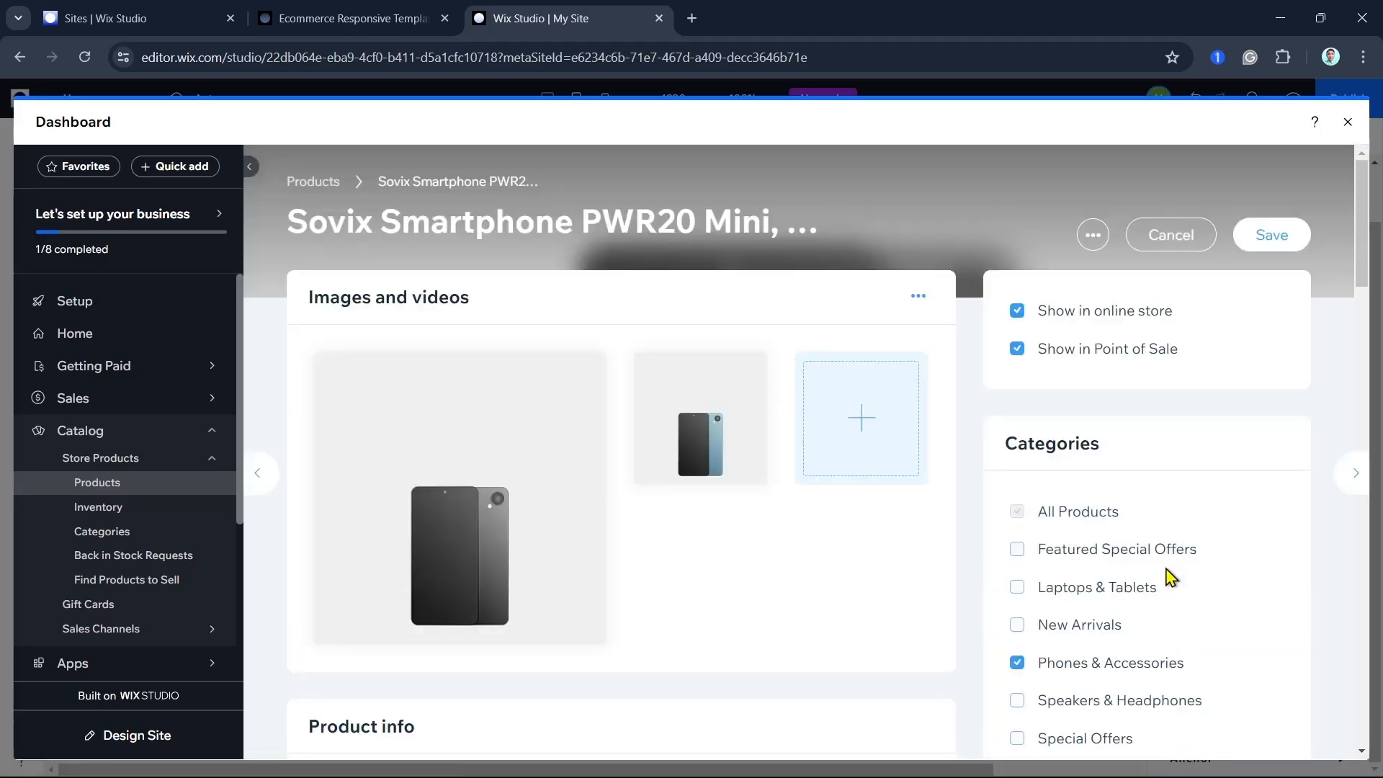
scroll(858, 670, "down", 4)
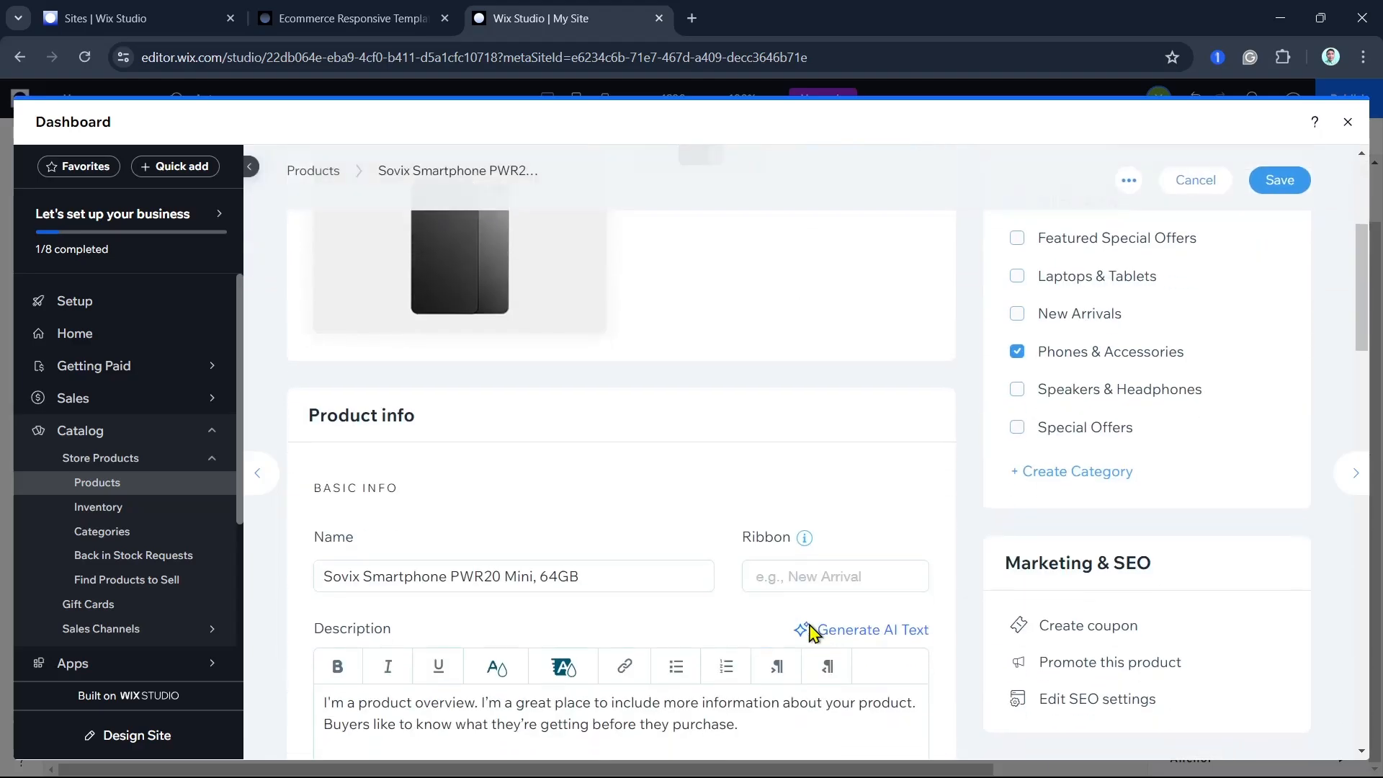
scroll(810, 631, "down", 15)
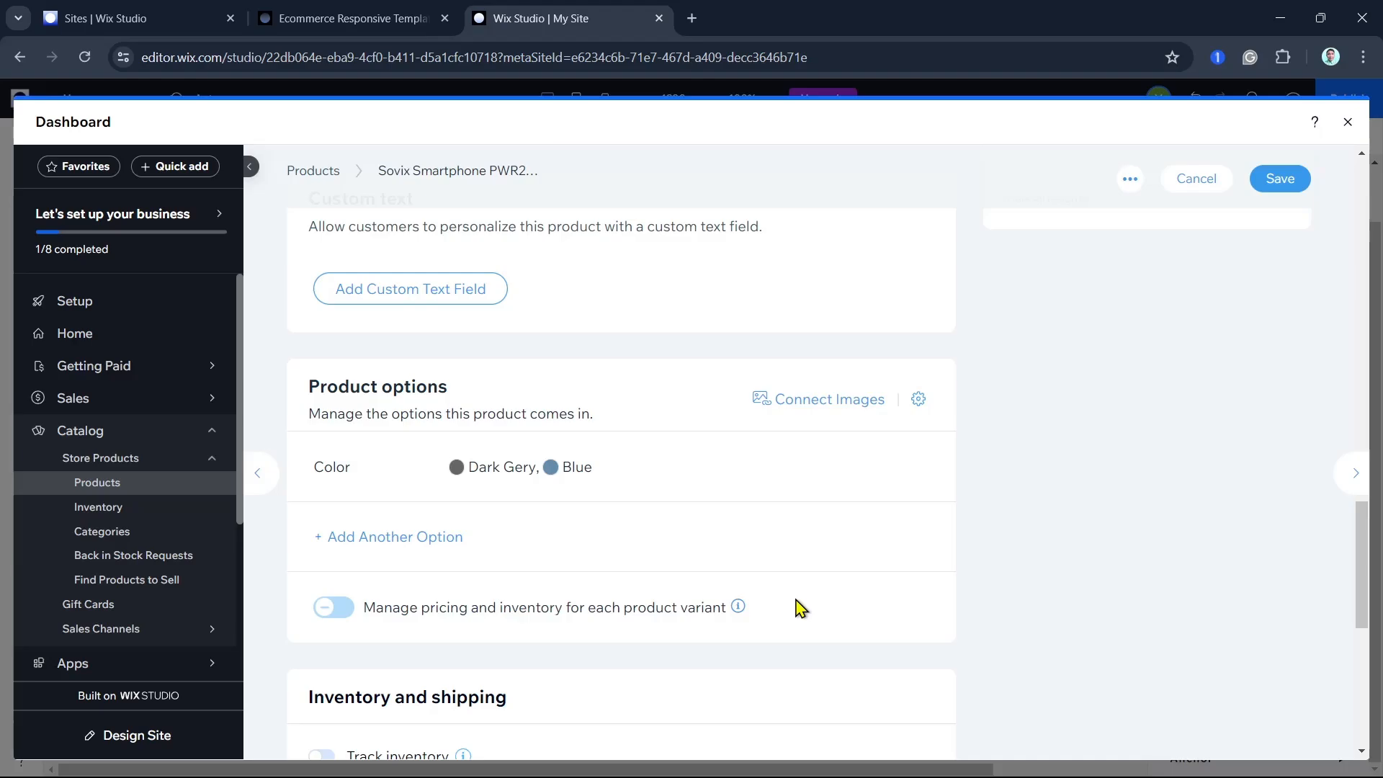
left_click(332, 175)
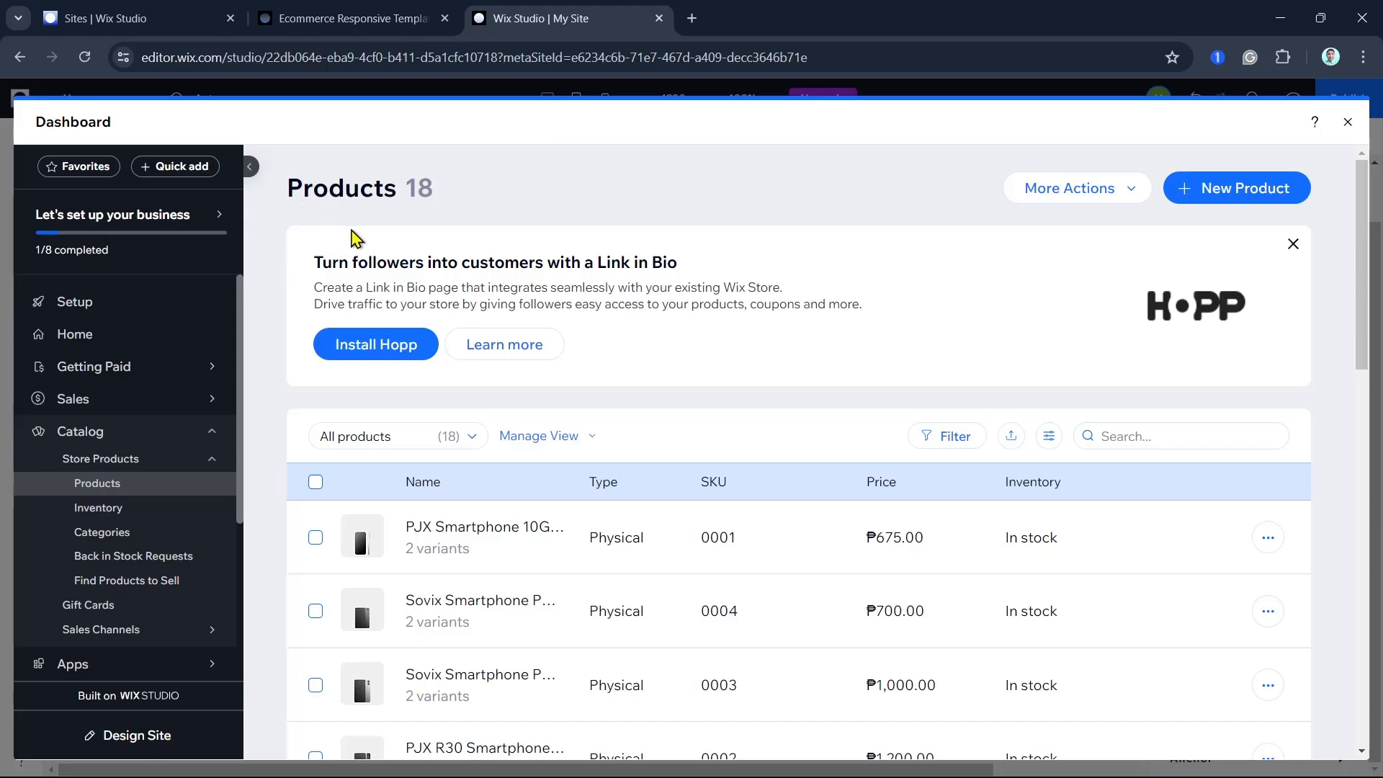
left_click(1346, 123)
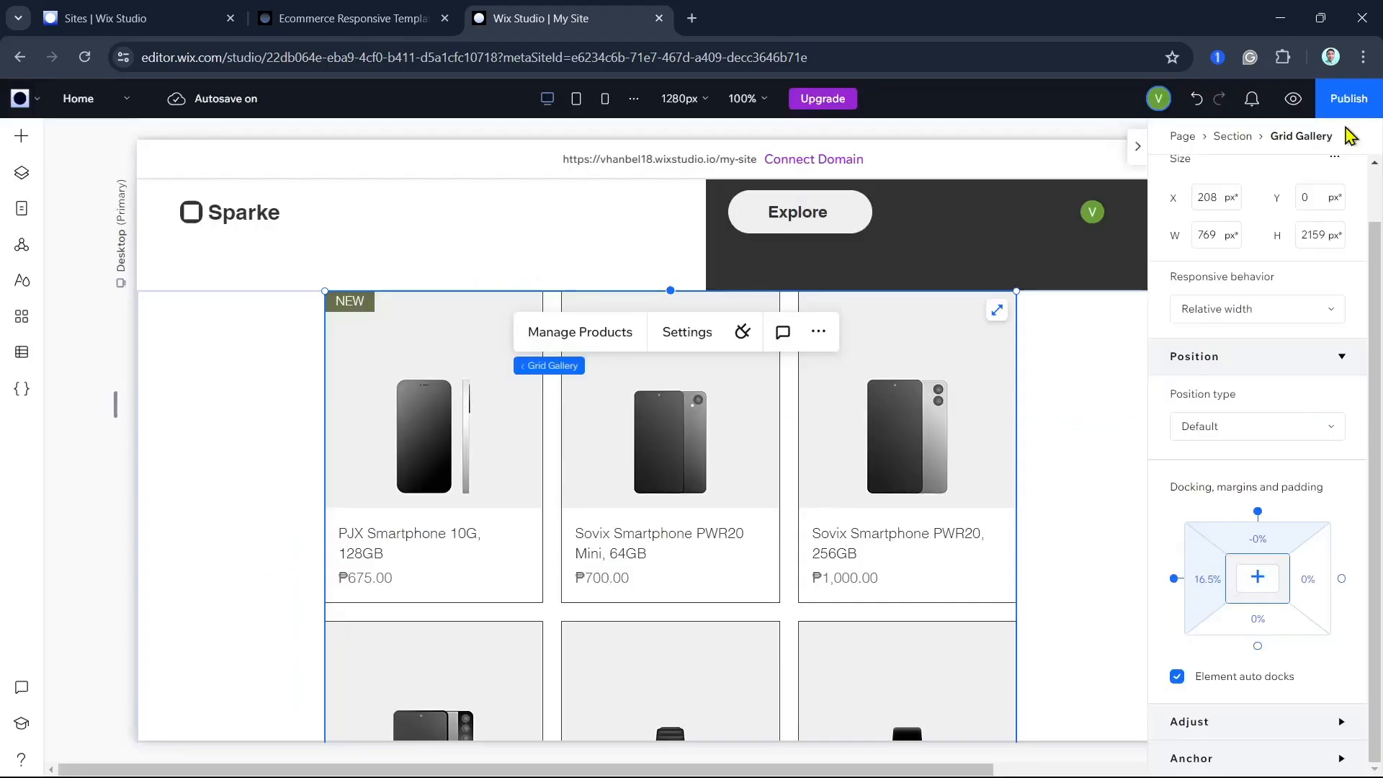
Preview the site in desktop view and look through the smartphones and smartwatches in the home page's product gallery.
left_click(1303, 105)
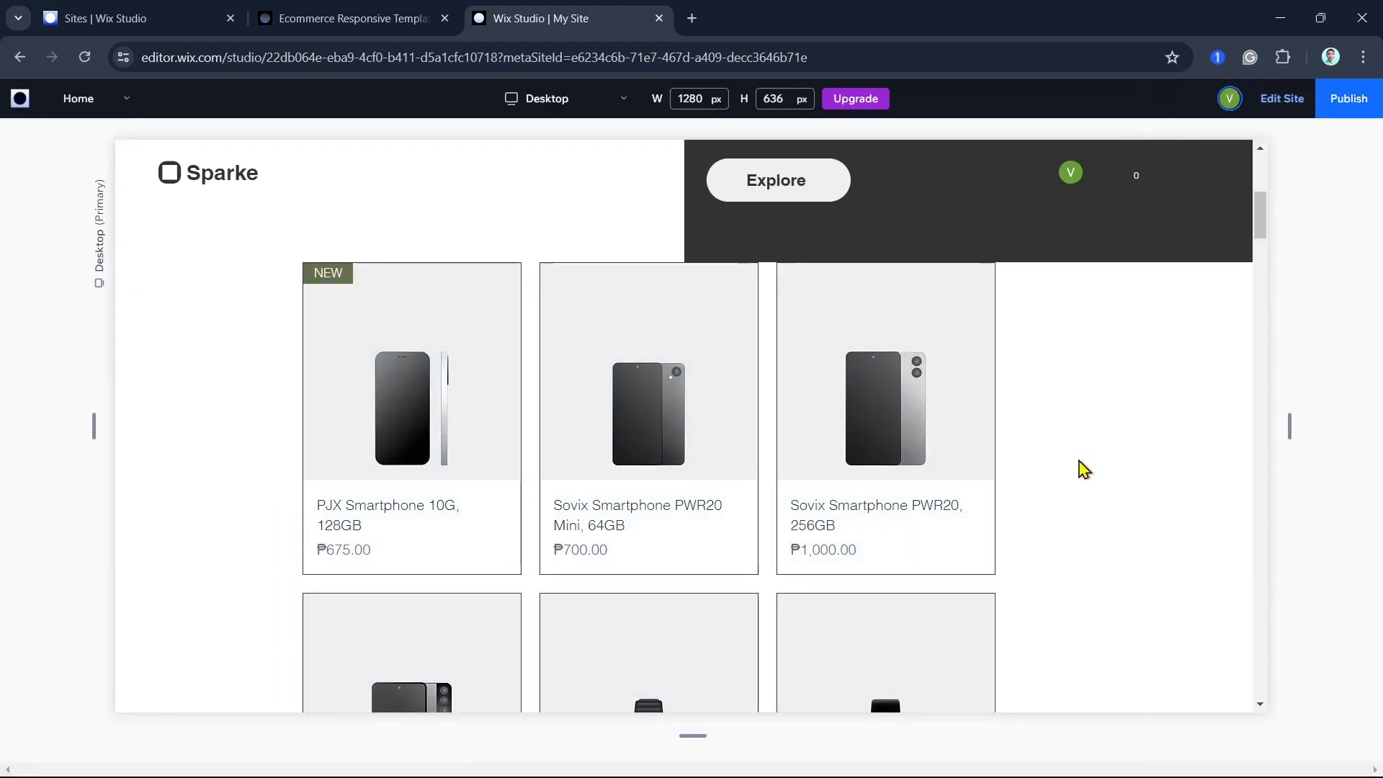
scroll(1015, 455, "down", 5)
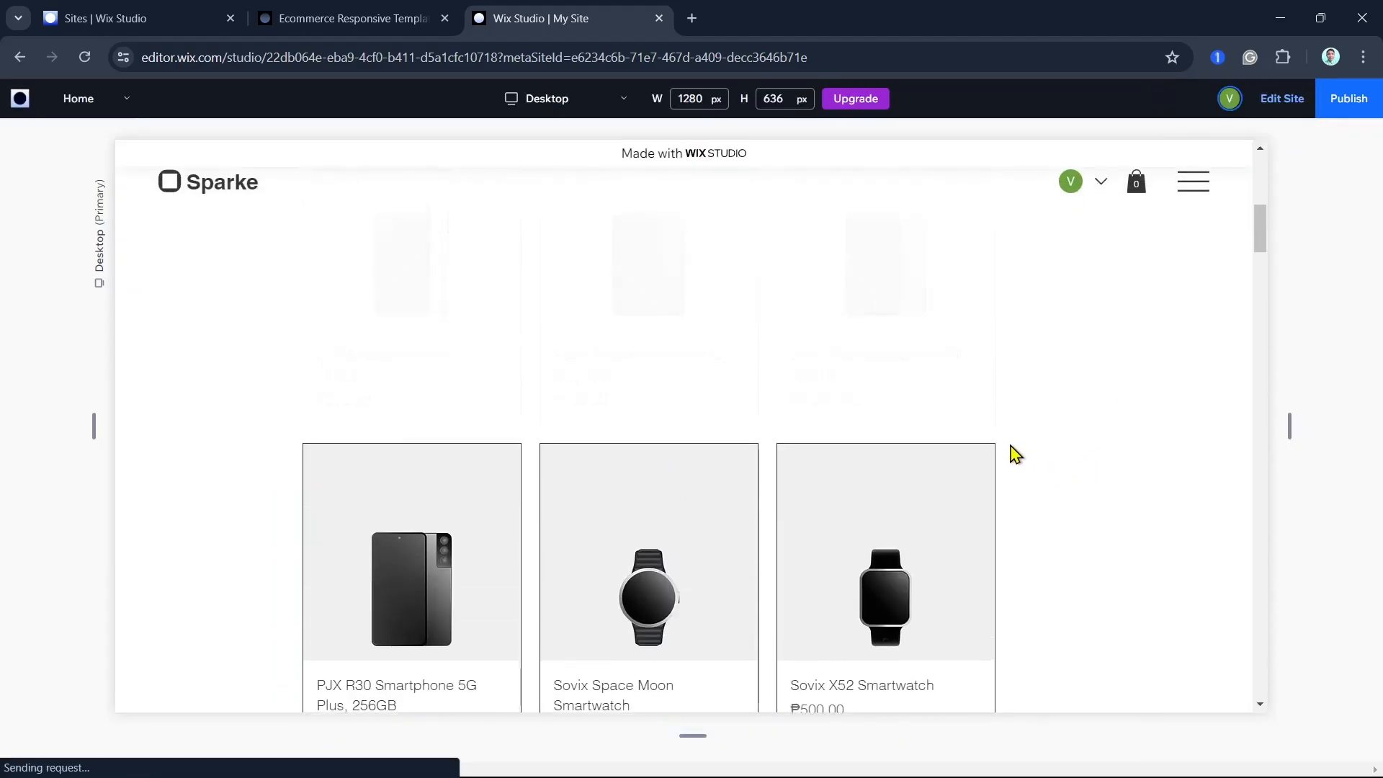
scroll(1013, 452, "up", 1)
scroll(1005, 471, "down", 2)
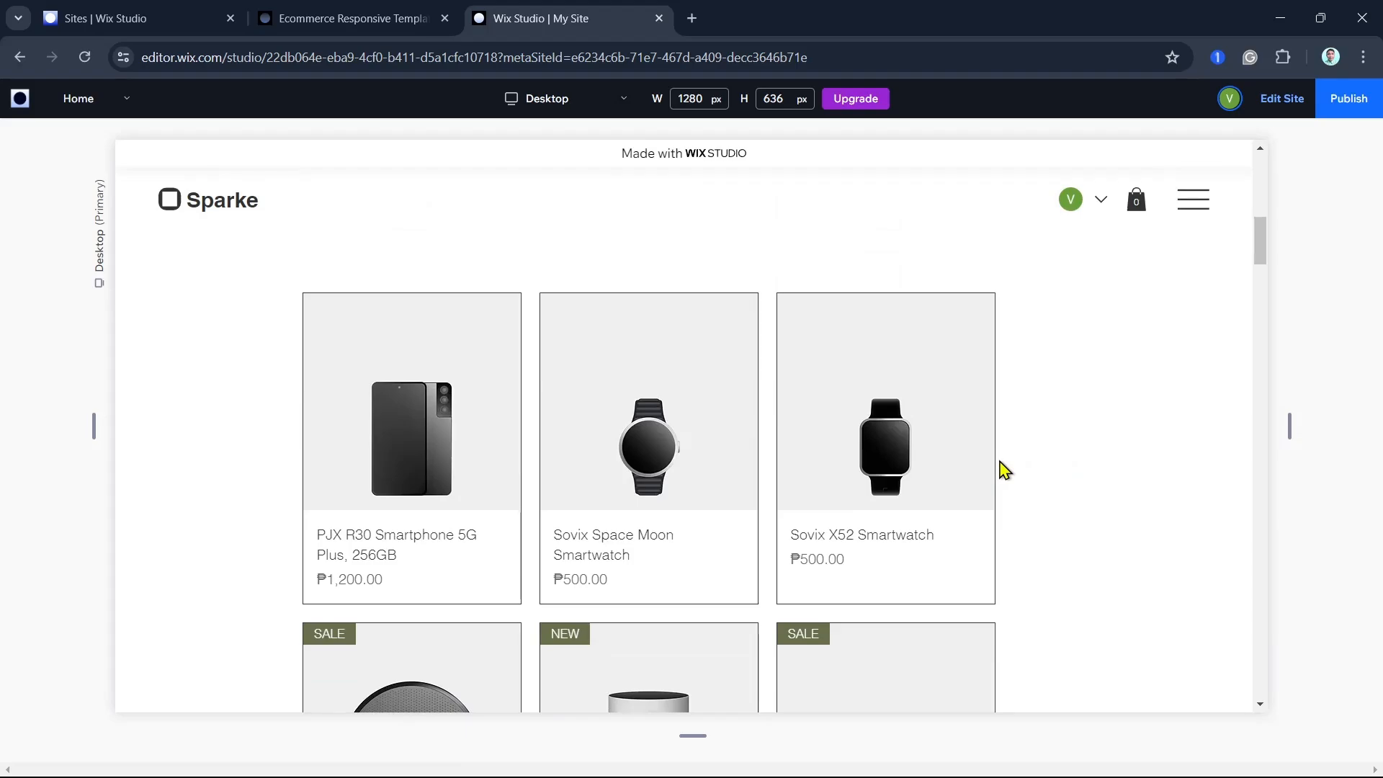
mouse_move(982, 451)
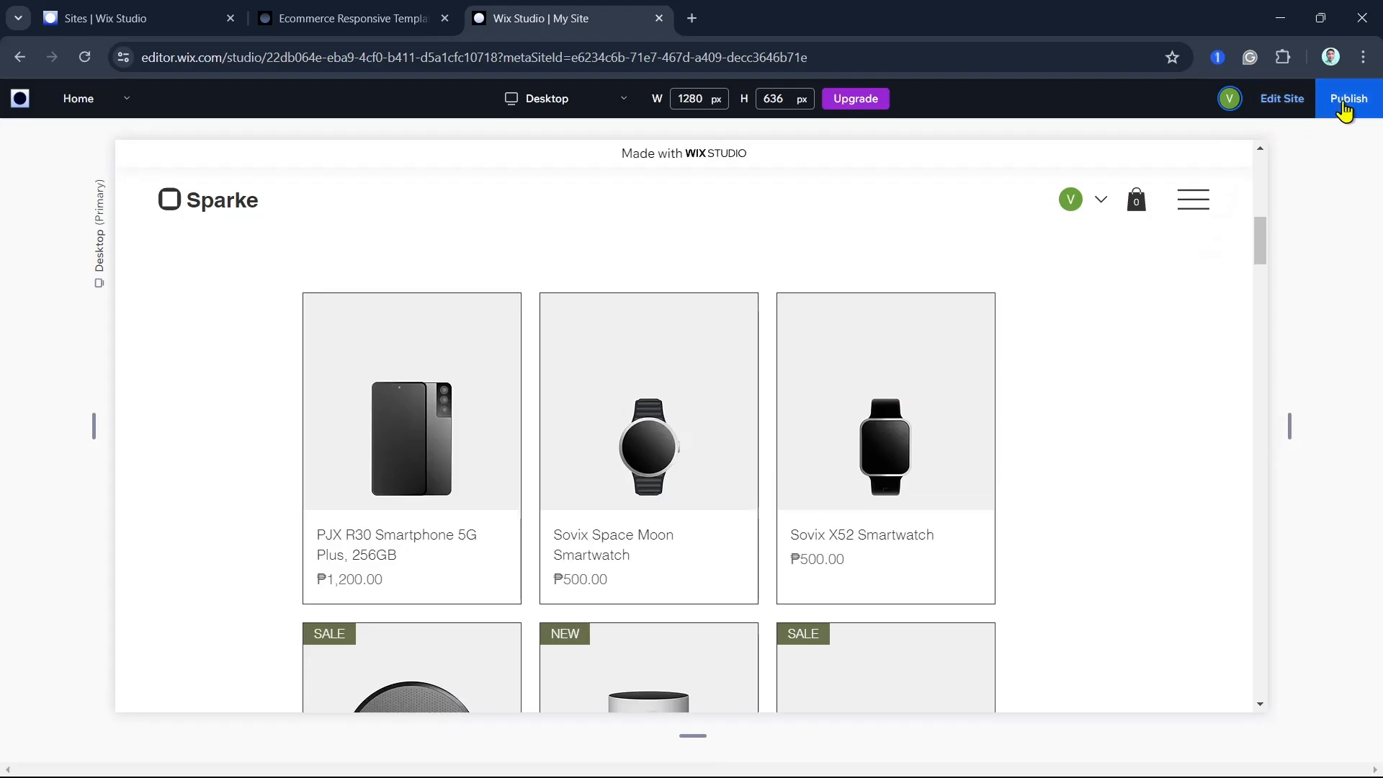
Start publishing the site to view its domain choices, and dismiss them without saving a domain.
left_click(1352, 108)
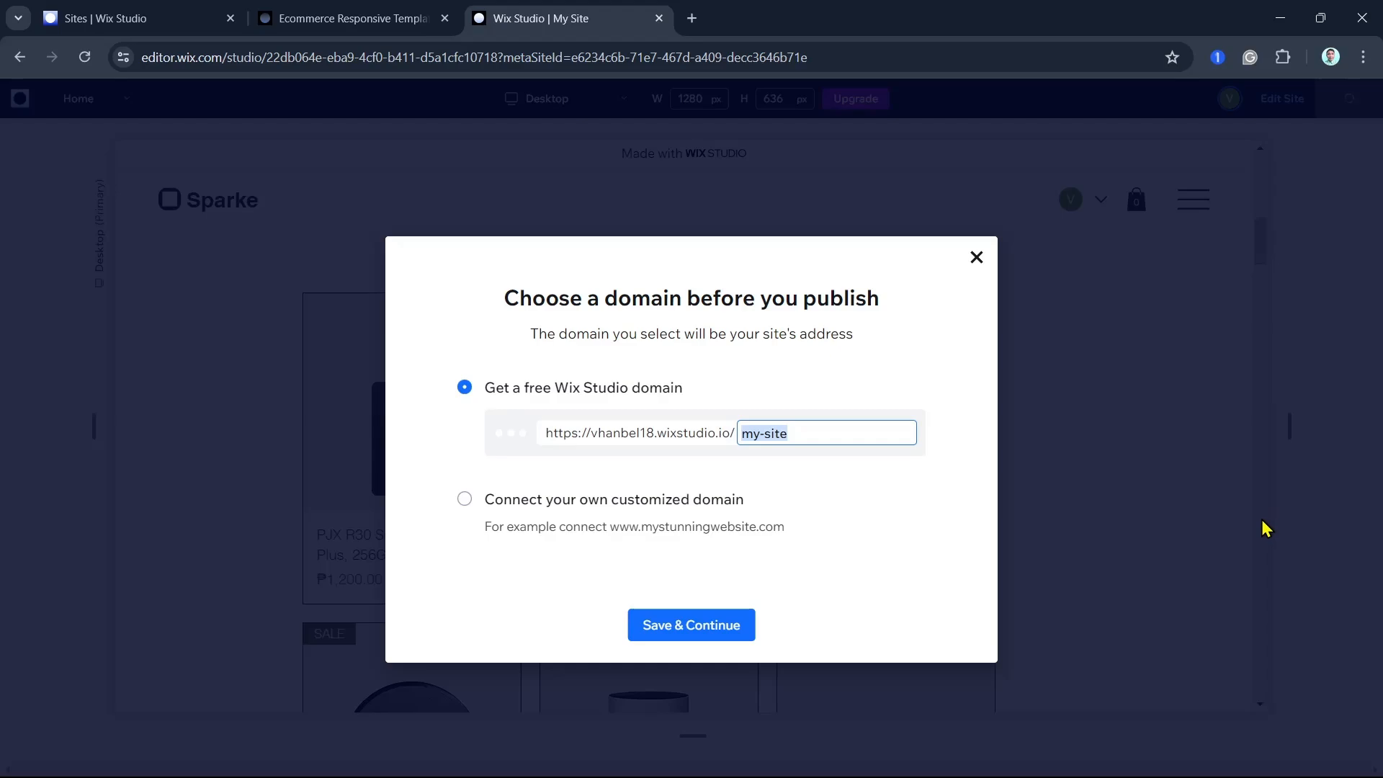
left_click(1267, 531)
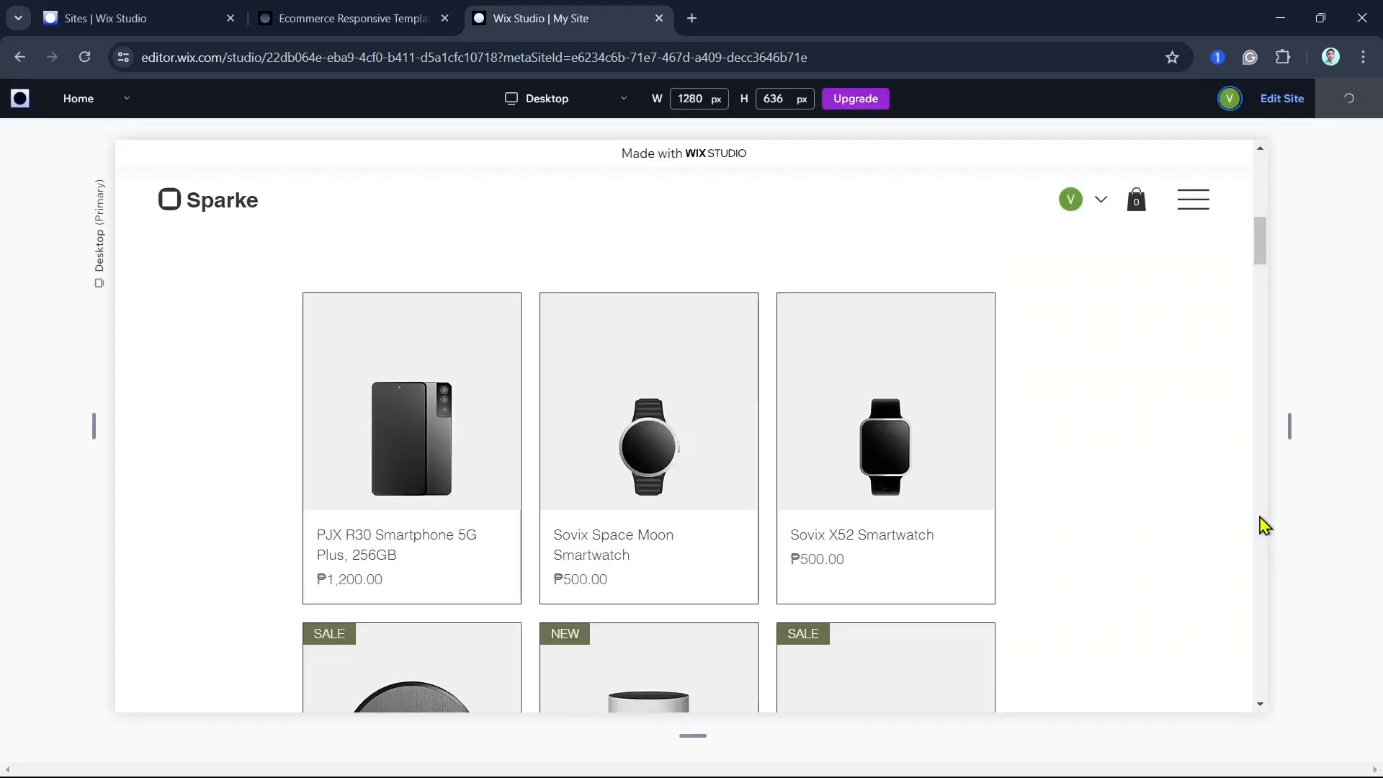